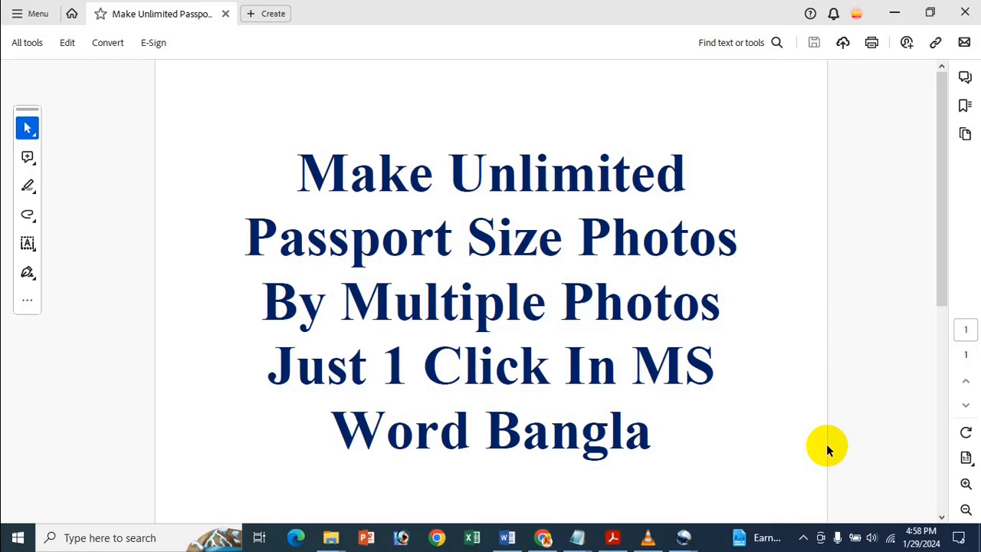
# - Switch to the blank Word document and insert a table with 1 column and 20 rows
pyautogui.click(903, 12)
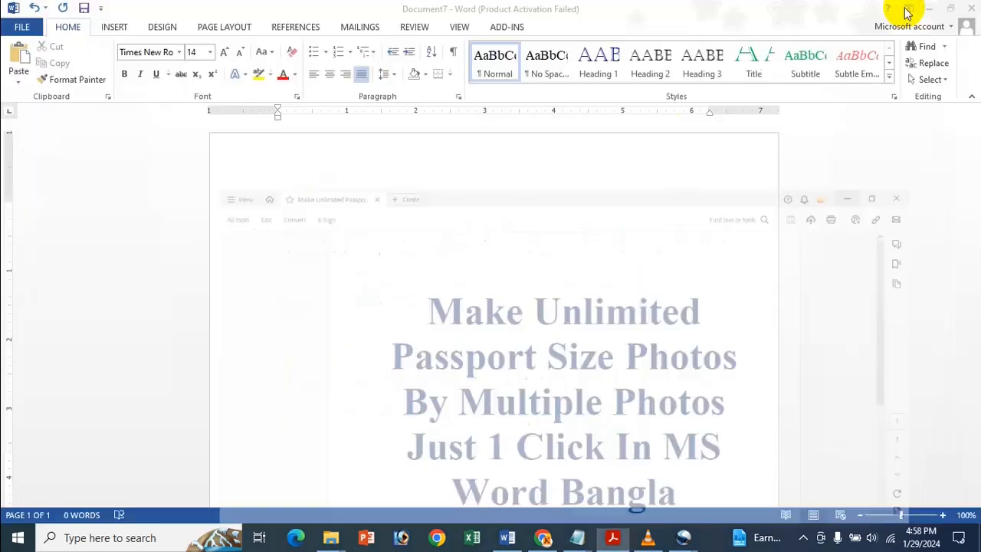
pyautogui.click(119, 26)
pyautogui.click(98, 75)
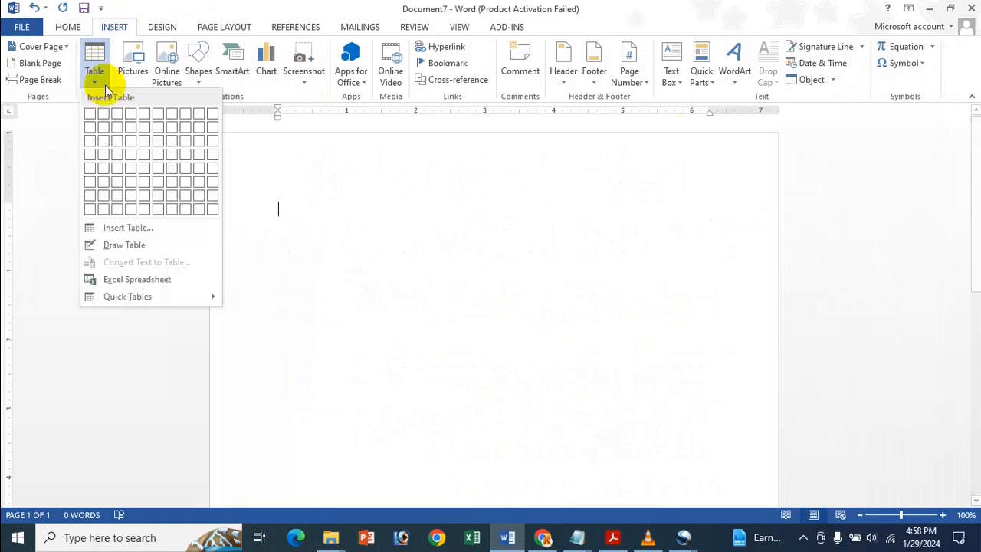
pyautogui.click(115, 228)
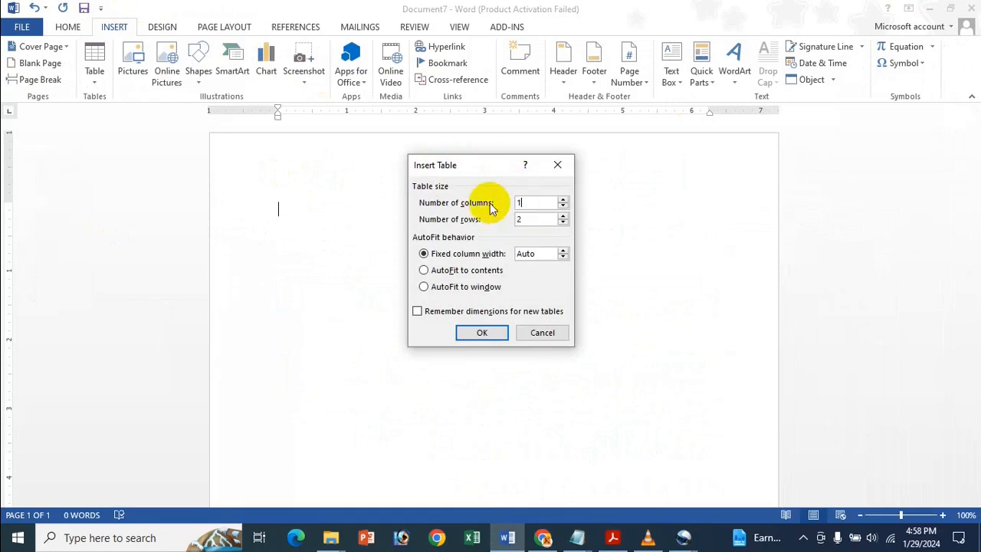
pyautogui.press('Tab')
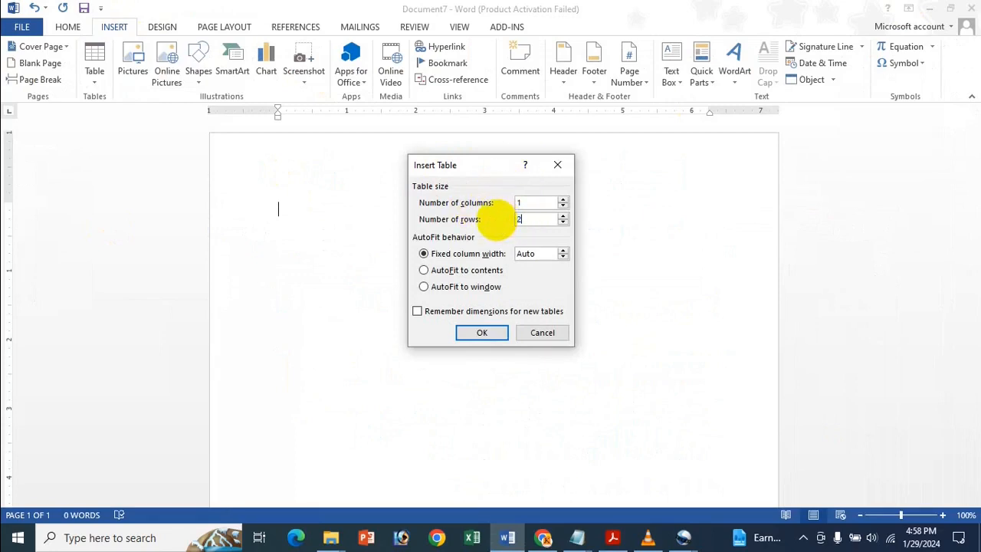
pyautogui.write('20')
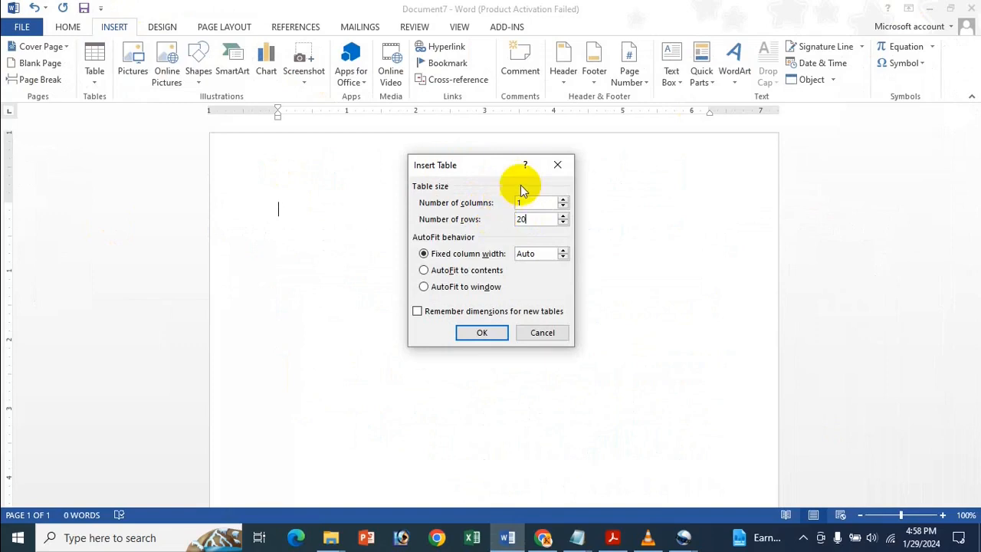
pyautogui.click(481, 334)
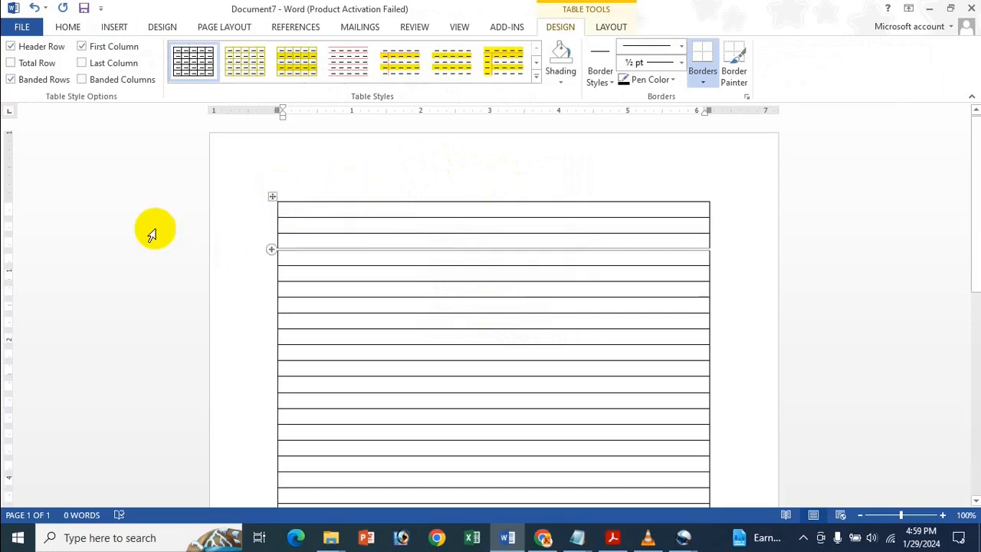
# - Choose a preset paper size for the document
pyautogui.click(244, 28)
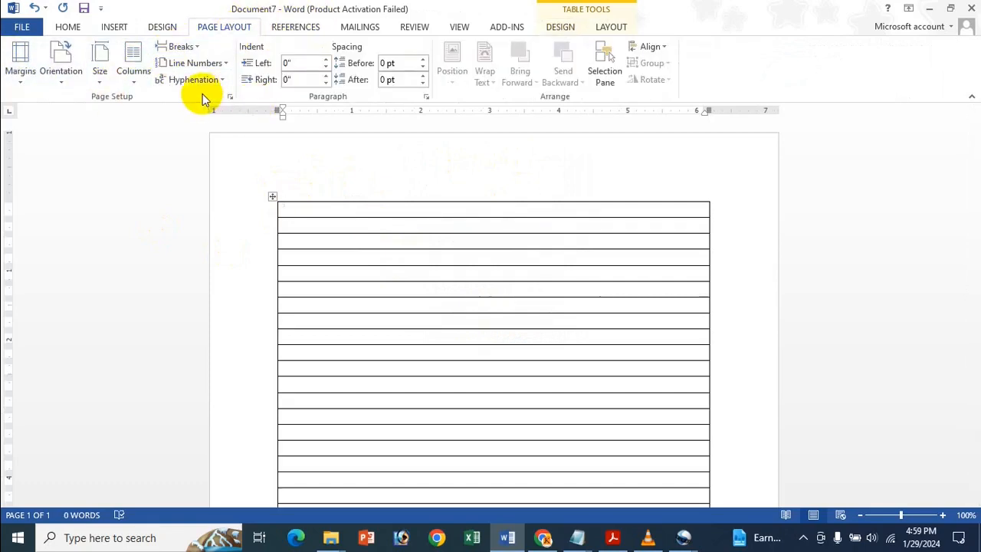
pyautogui.click(99, 70)
pyautogui.click(137, 292)
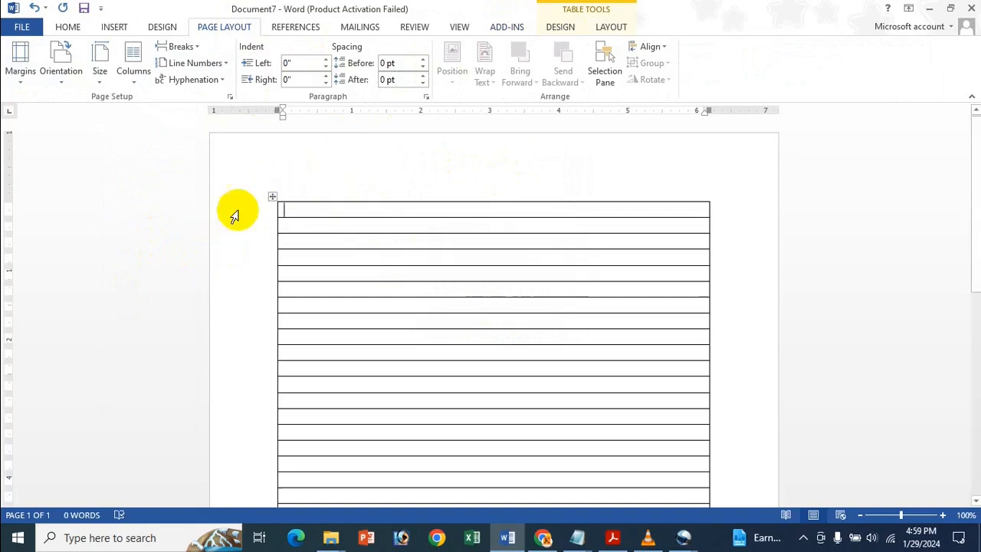
# - Set the row height of the entire table to 2.2"
pyautogui.click(272, 197)
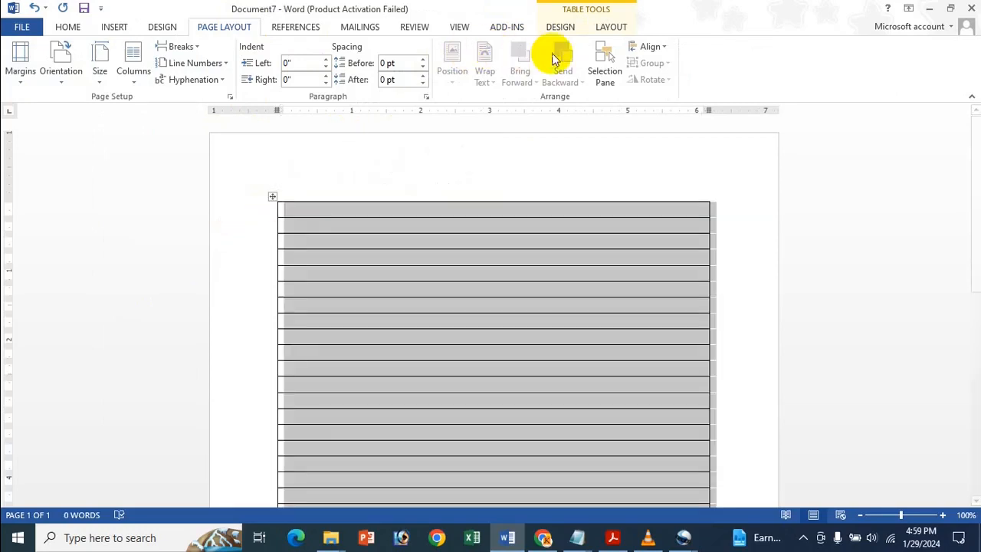
pyautogui.click(611, 27)
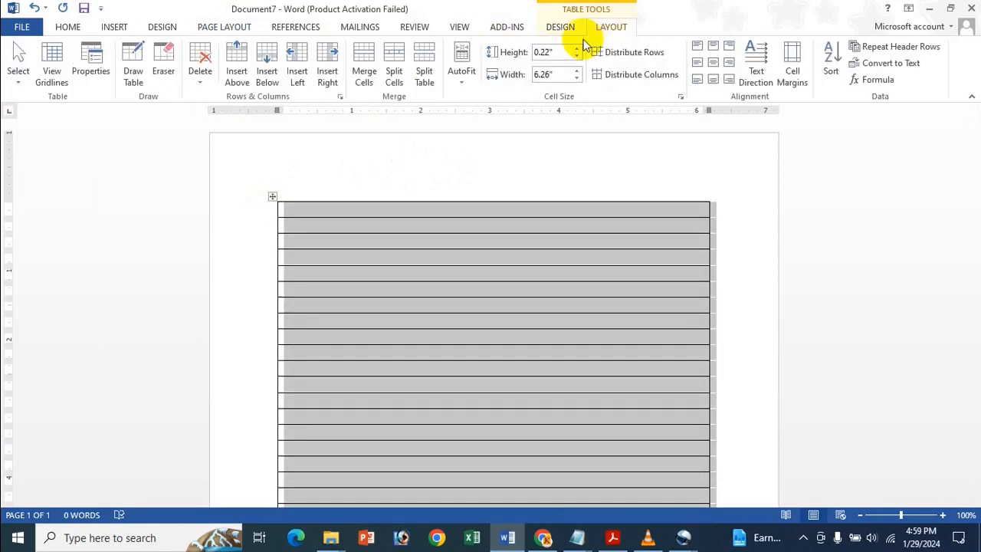
pyautogui.click(524, 255)
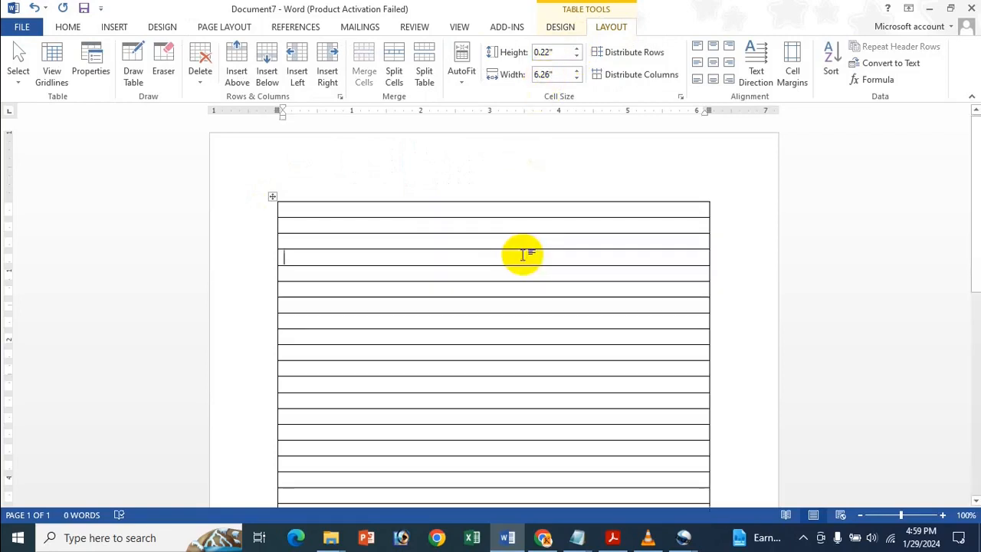
pyautogui.click(272, 197)
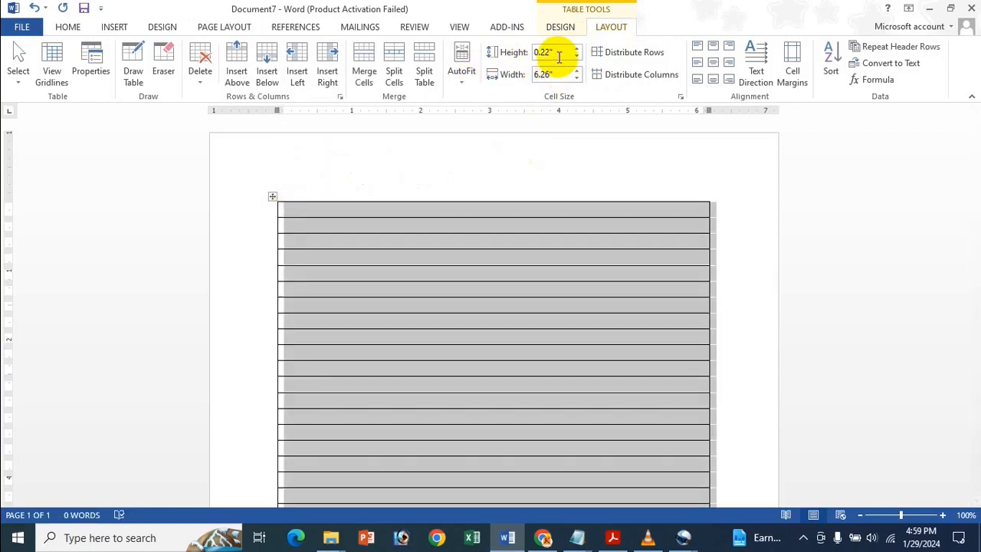
pyautogui.moveTo(559, 52); pyautogui.dragTo(537, 52)
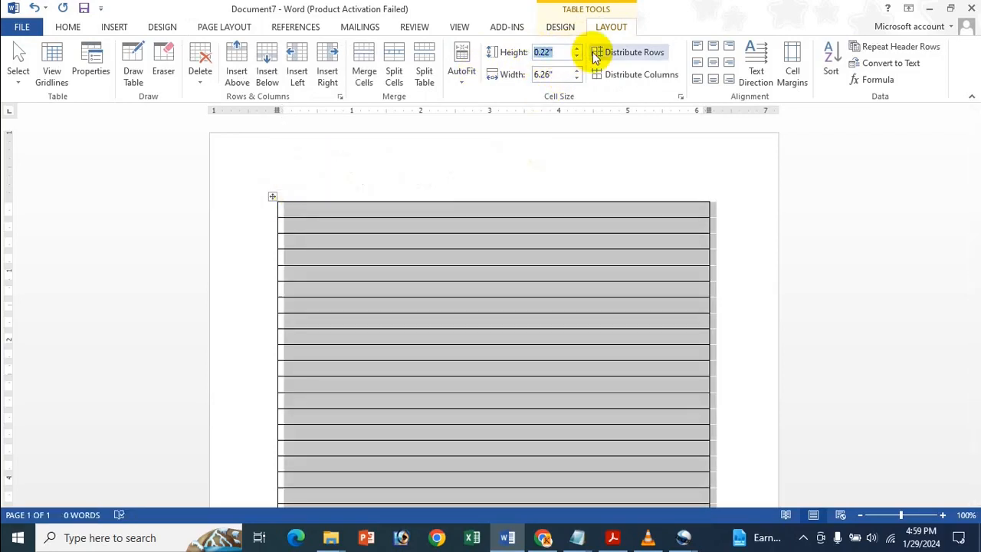
pyautogui.write('2.2')
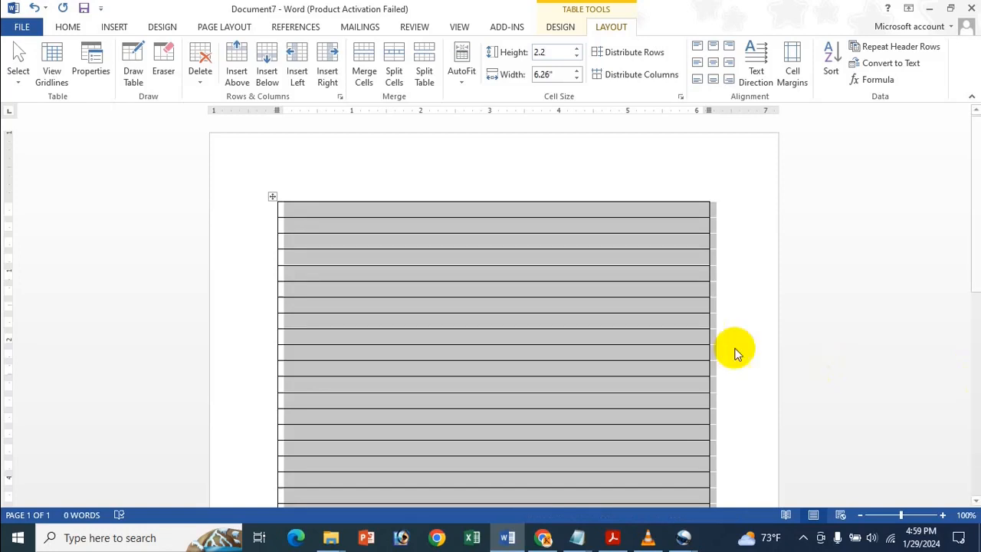
pyautogui.click(552, 75)
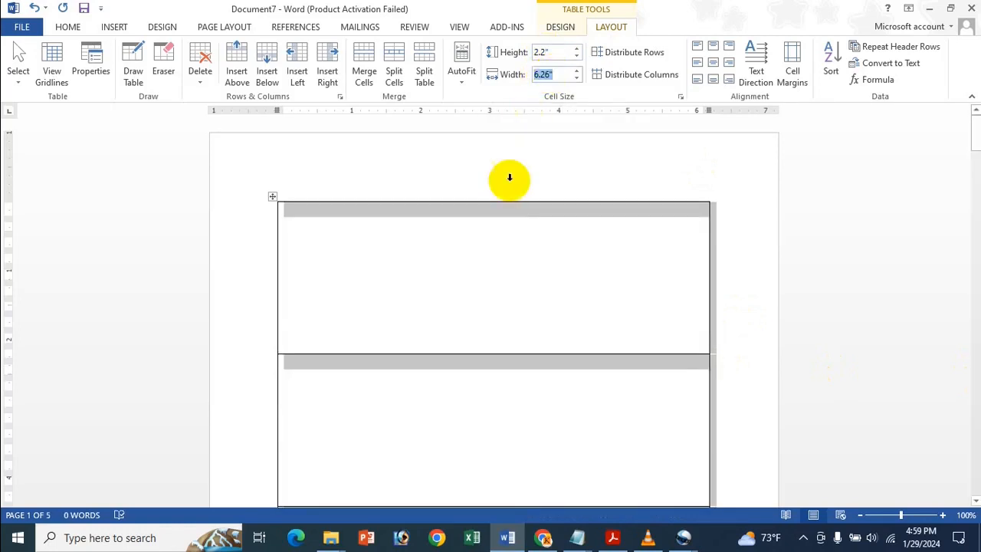
# - Insert the girl's portrait with the red background from the Documents folder into the first table cell
pyautogui.click(523, 241)
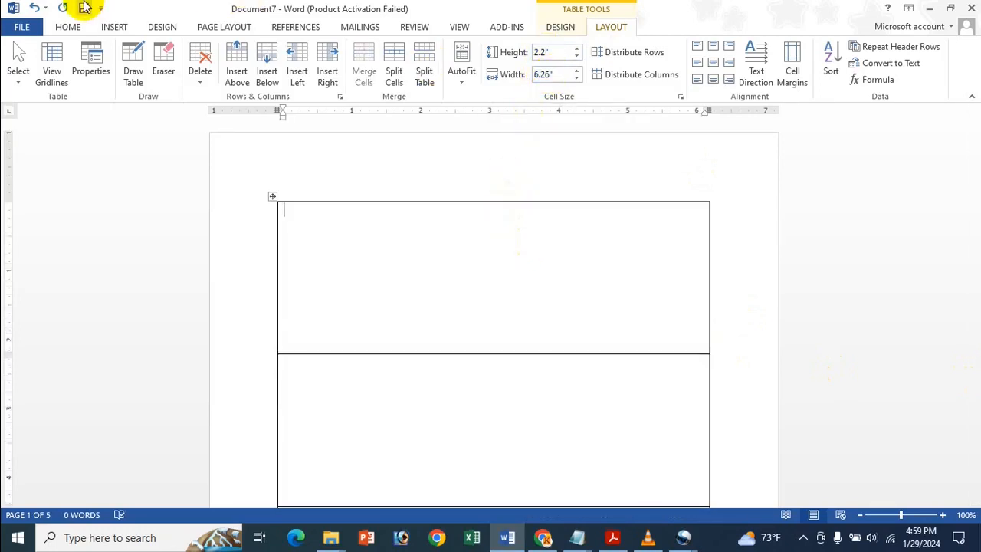
pyautogui.click(114, 27)
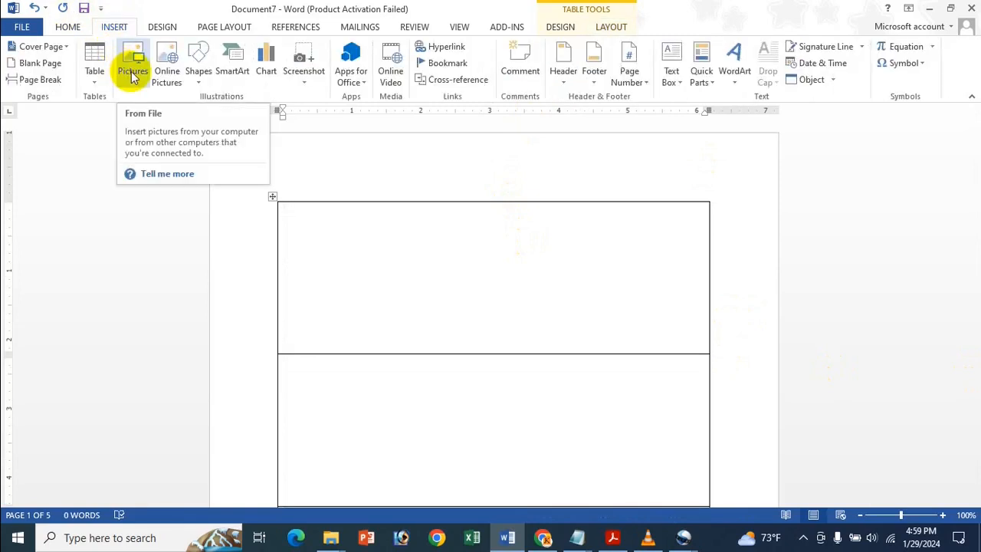
pyautogui.click(145, 67)
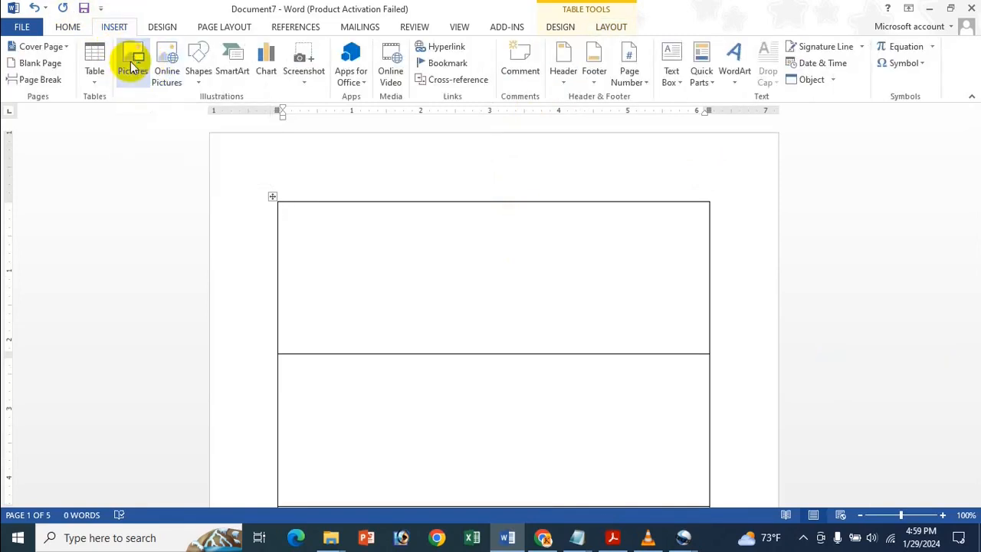
pyautogui.click(81, 162)
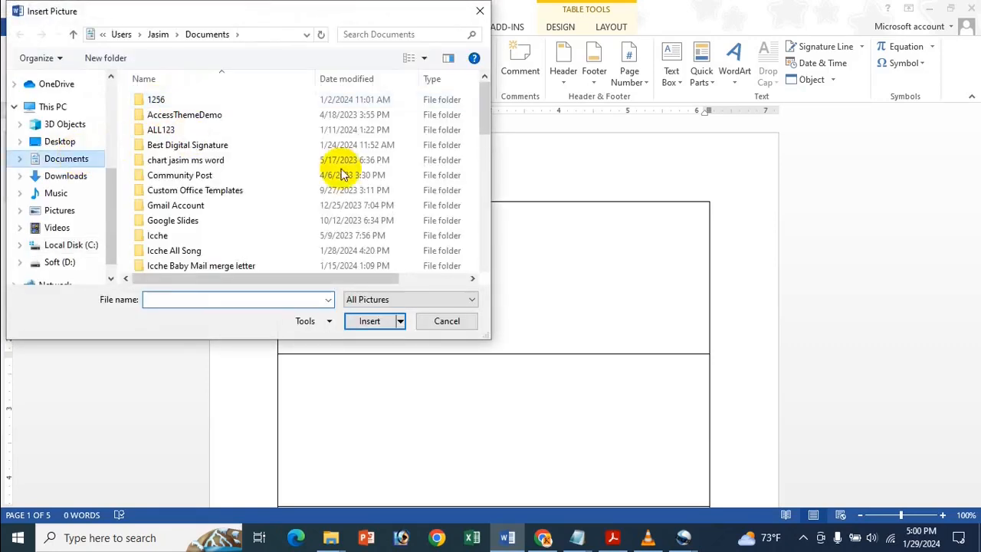
pyautogui.scroll(-10, 348, 159)
pyautogui.click(280, 170)
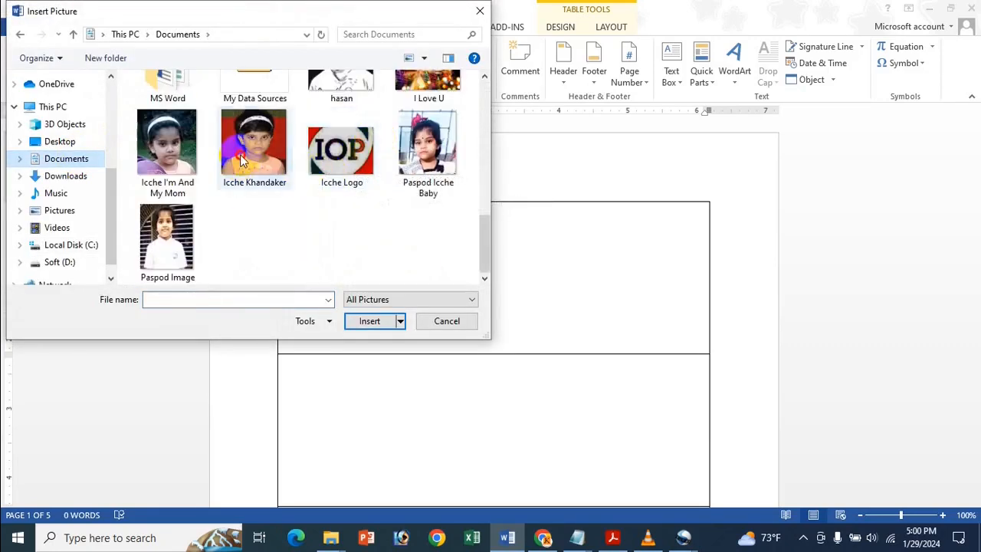
pyautogui.click(384, 320)
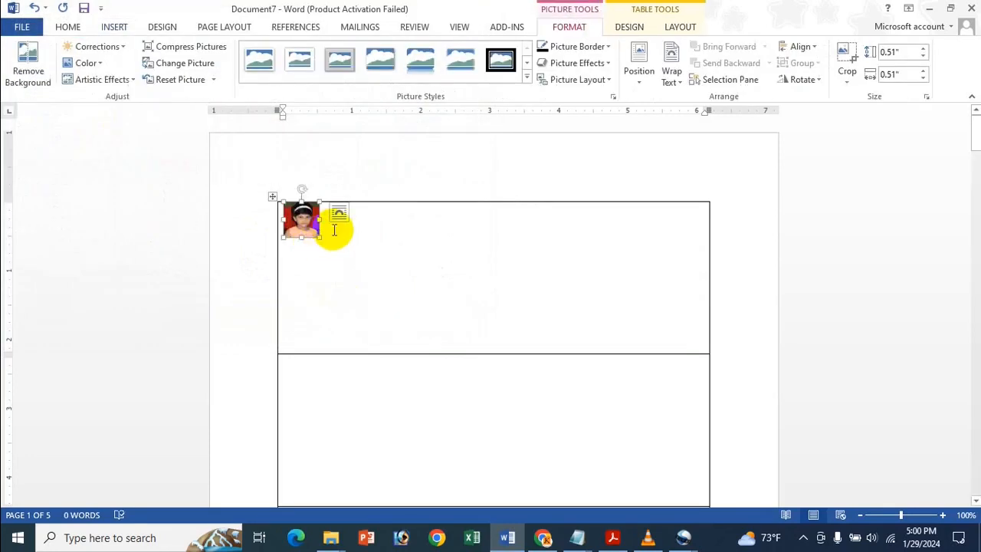
# - Set the inserted portrait's height to 2" and its width to 1.5"
pyautogui.click(896, 51)
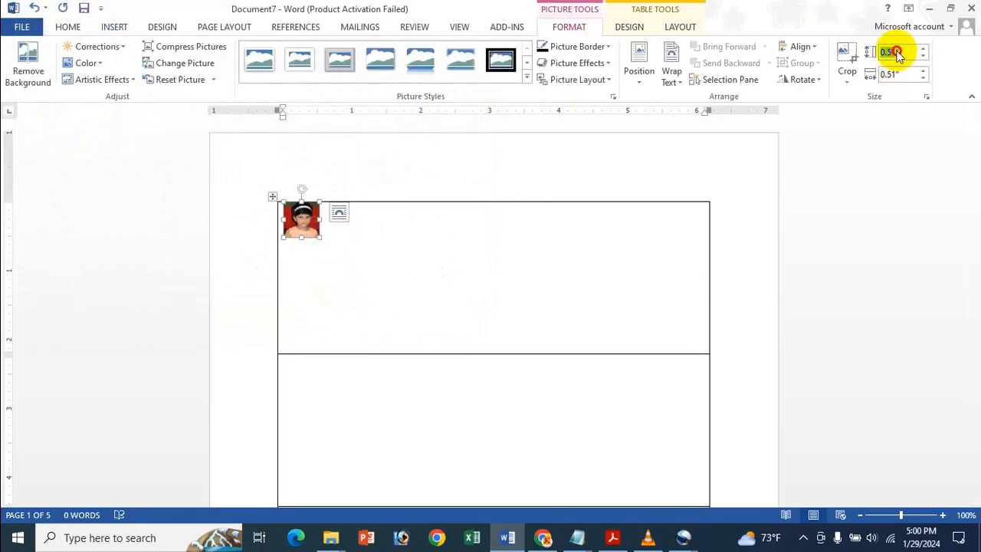
pyautogui.write('2')
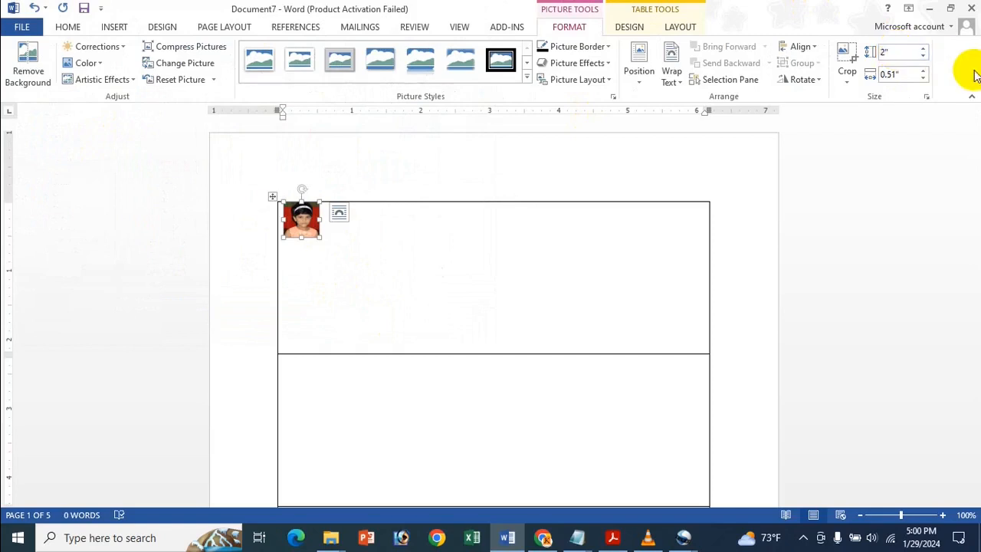
pyautogui.click(905, 75)
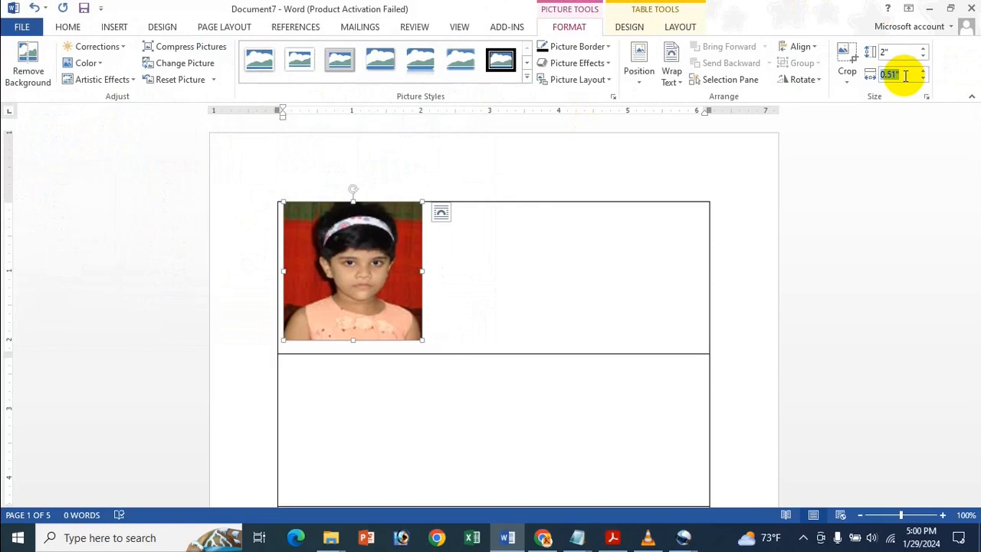
pyautogui.write('1.5')
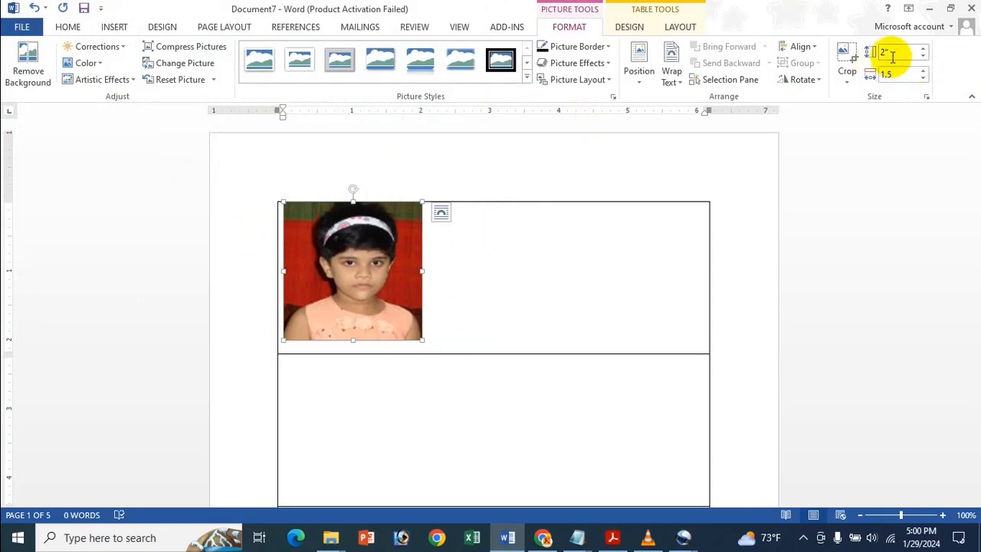
pyautogui.click(890, 52)
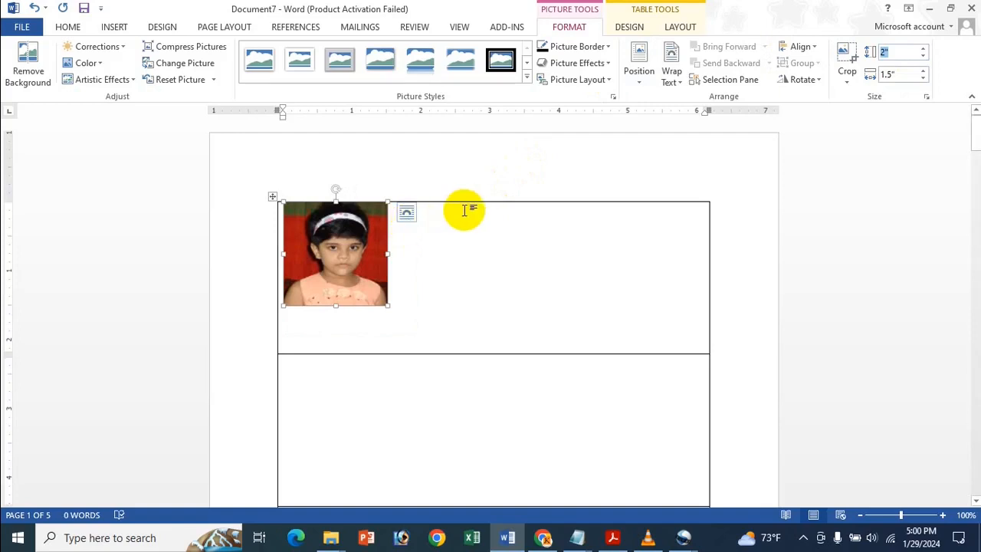
pyautogui.click(908, 73)
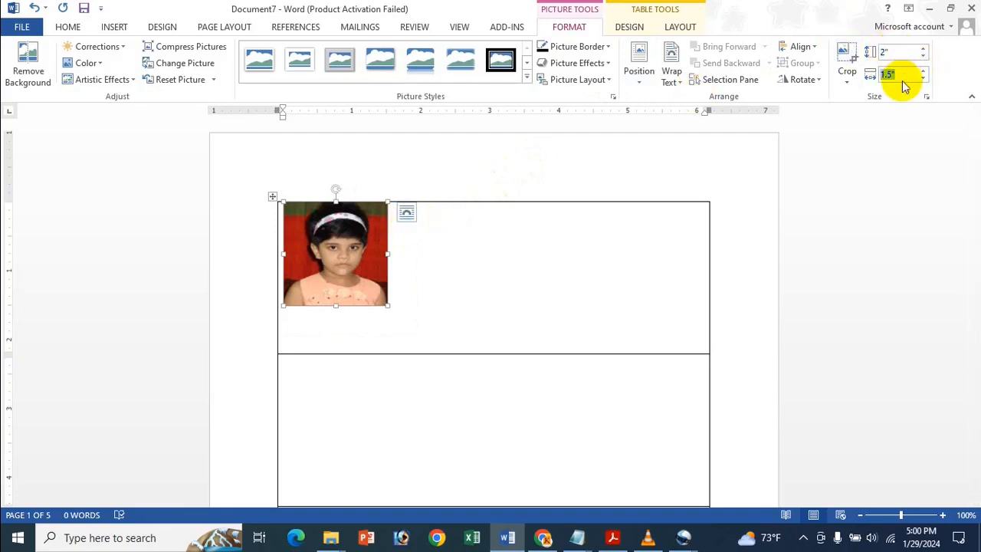
# - Turn off the portrait's locked aspect ratio and set its absolute height to 2" in the picture's size settings
pyautogui.click(926, 97)
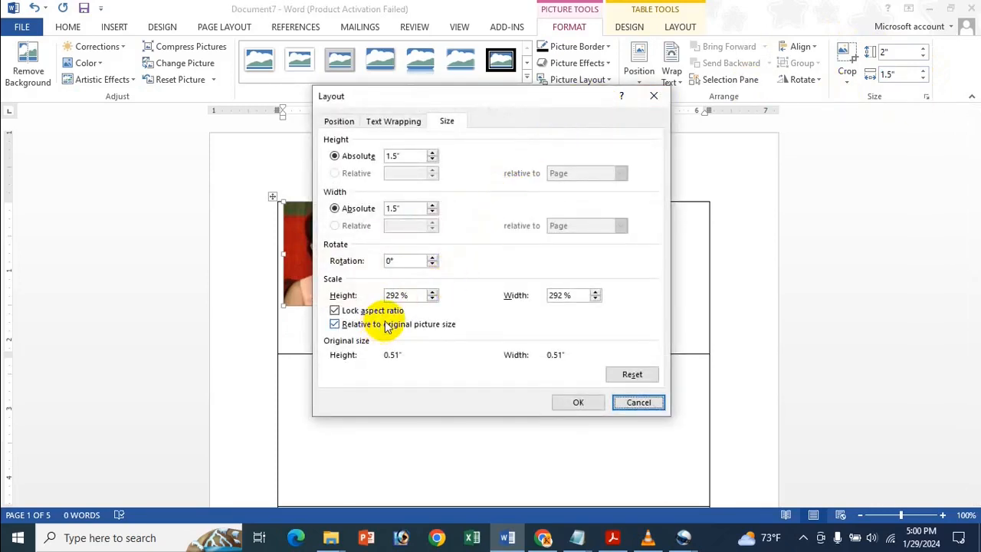
pyautogui.click(408, 157)
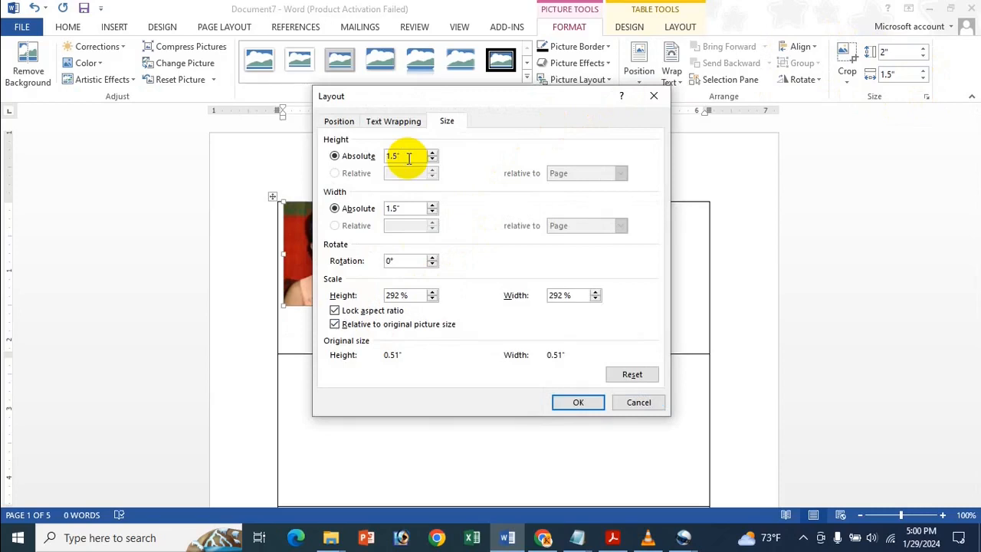
pyautogui.click(410, 208)
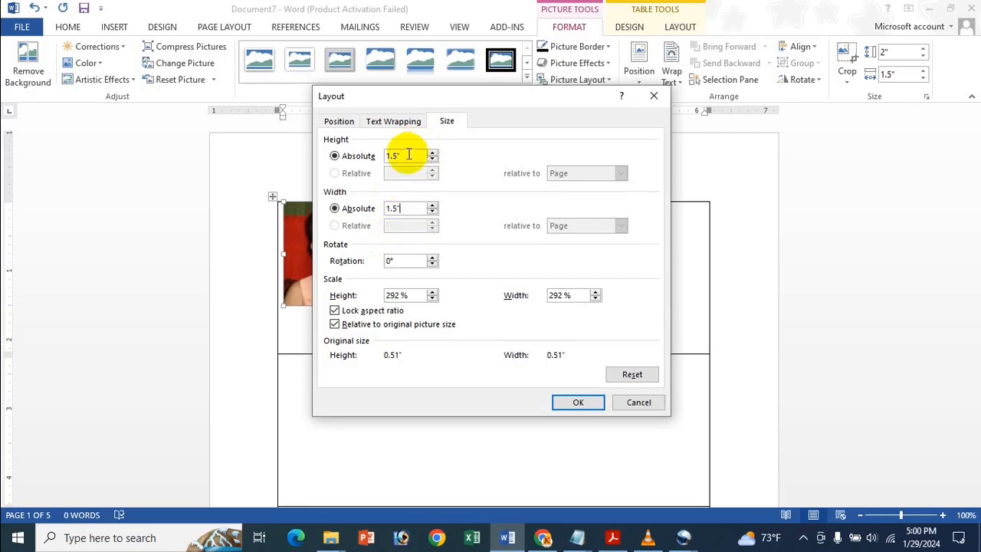
pyautogui.click(352, 313)
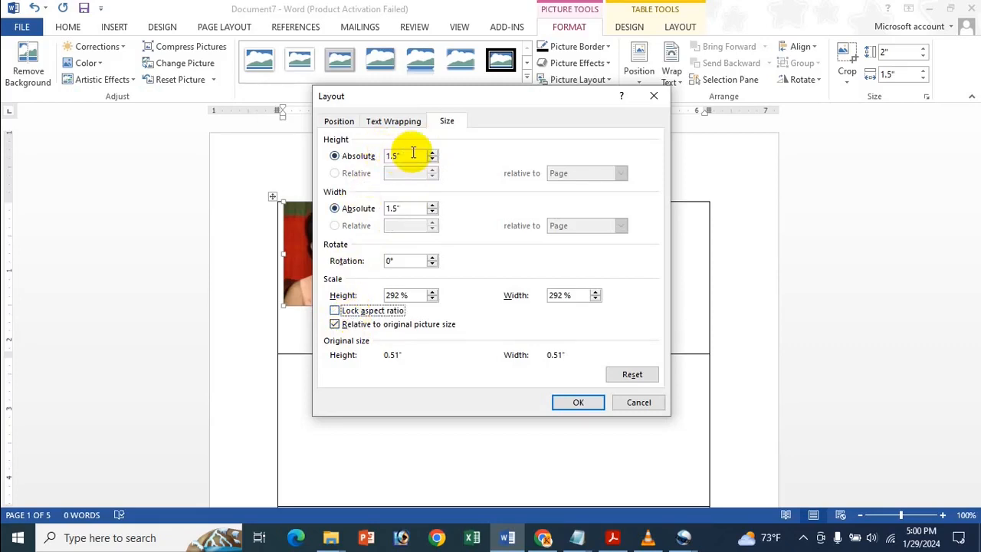
pyautogui.moveTo(412, 153); pyautogui.dragTo(361, 153)
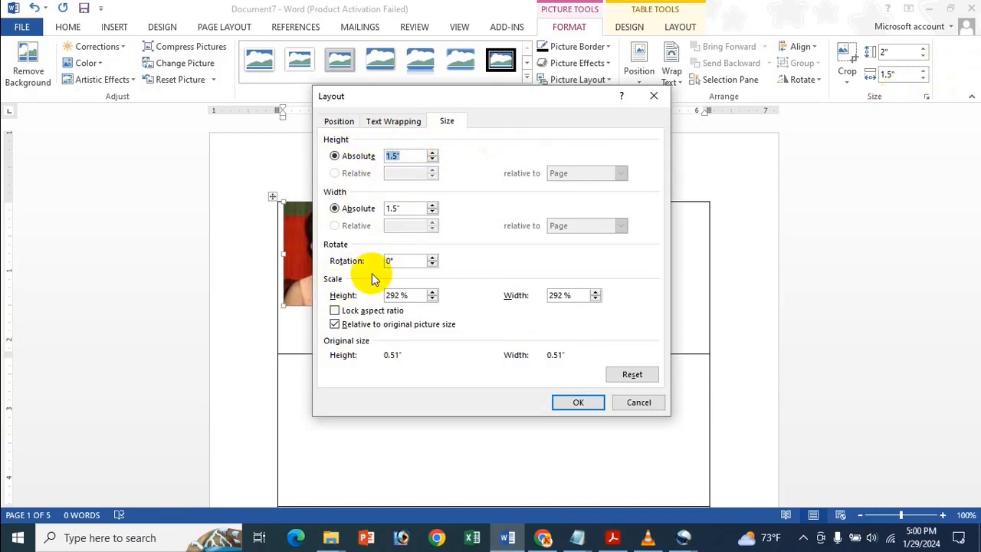
pyautogui.write('2')
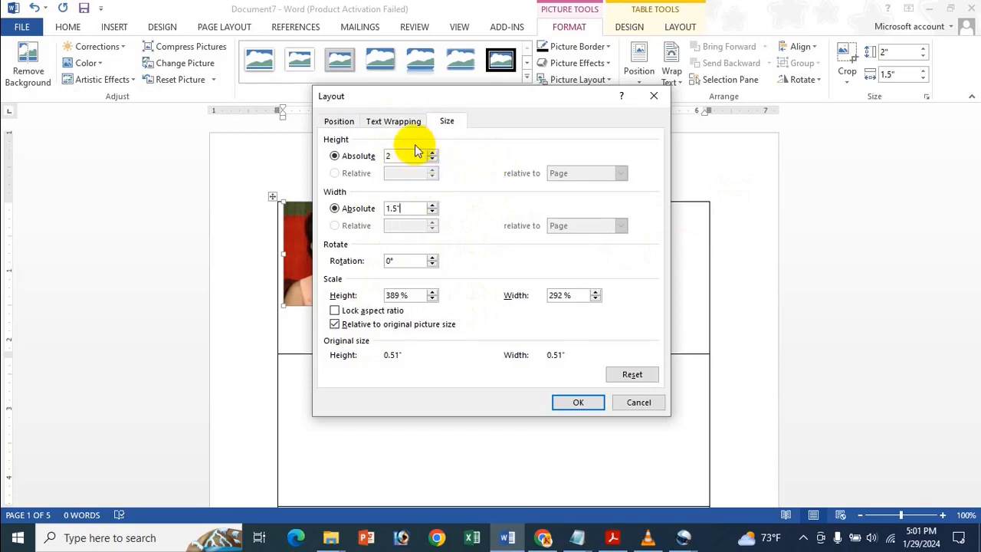
pyautogui.click(569, 403)
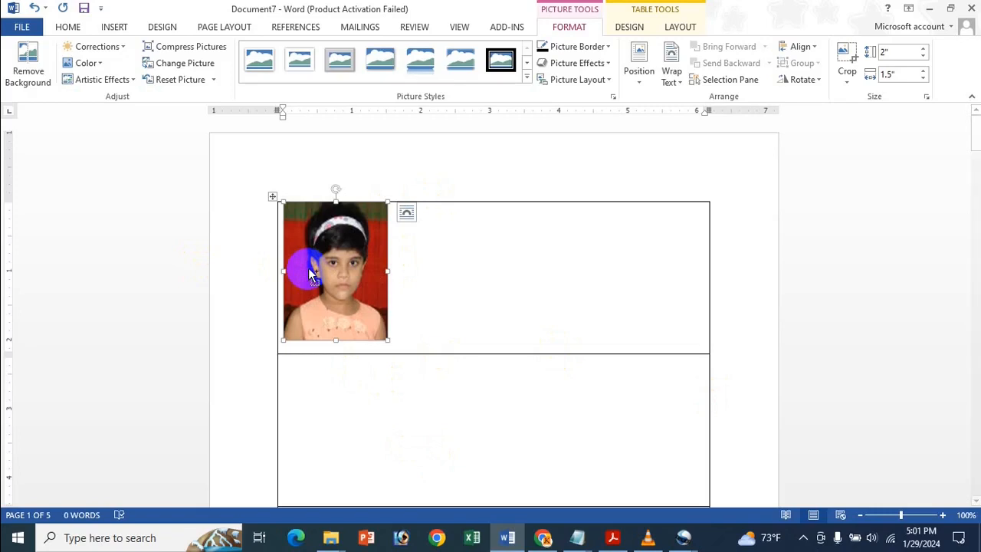
# - Set the portrait's text wrapping to In Front of Text
pyautogui.moveTo(310, 275); pyautogui.dragTo(328, 266)
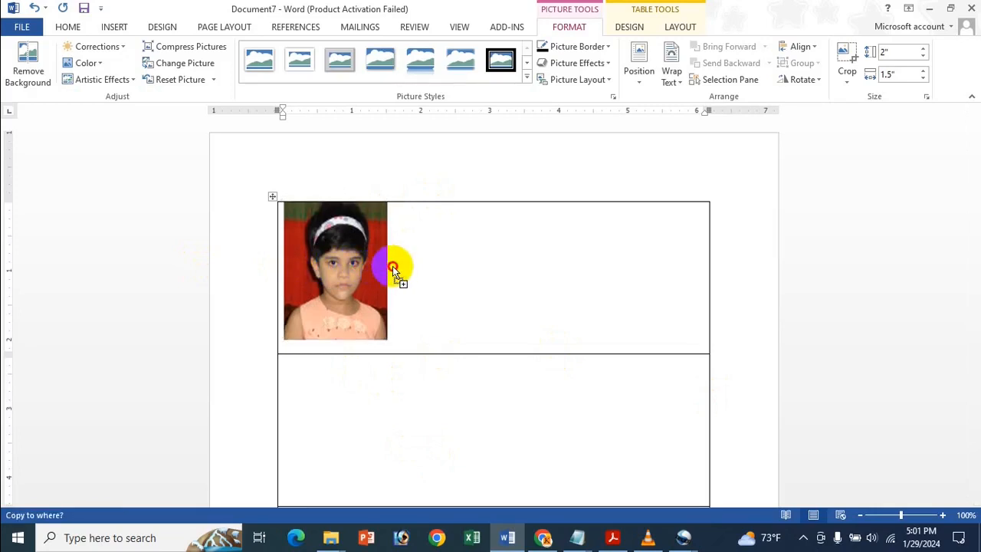
pyautogui.moveTo(408, 266); pyautogui.dragTo(355, 263)
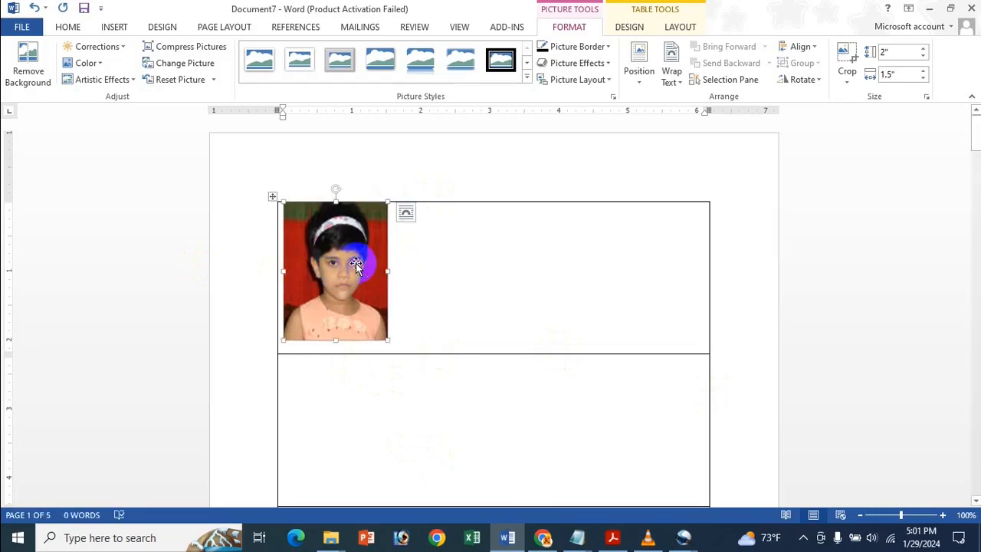
pyautogui.click(403, 212)
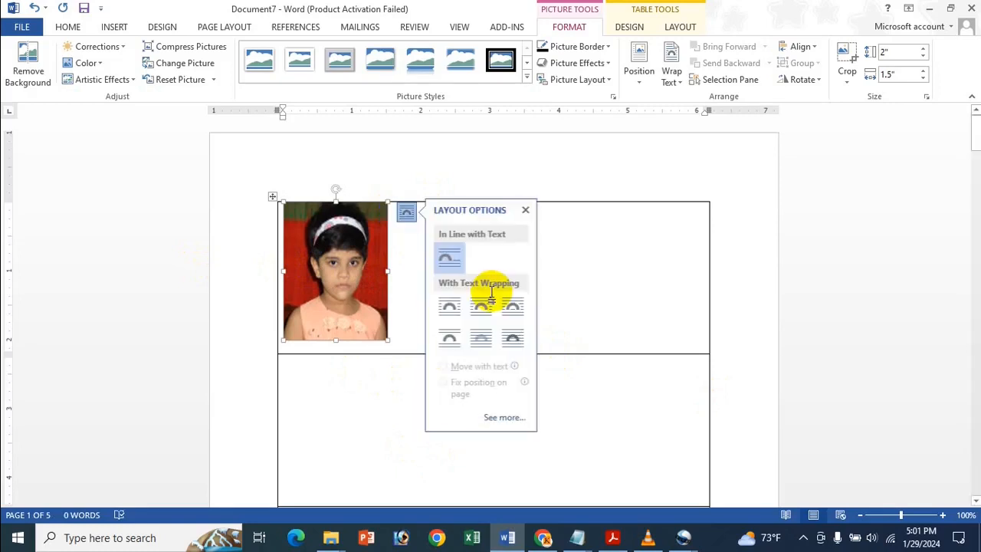
pyautogui.click(511, 338)
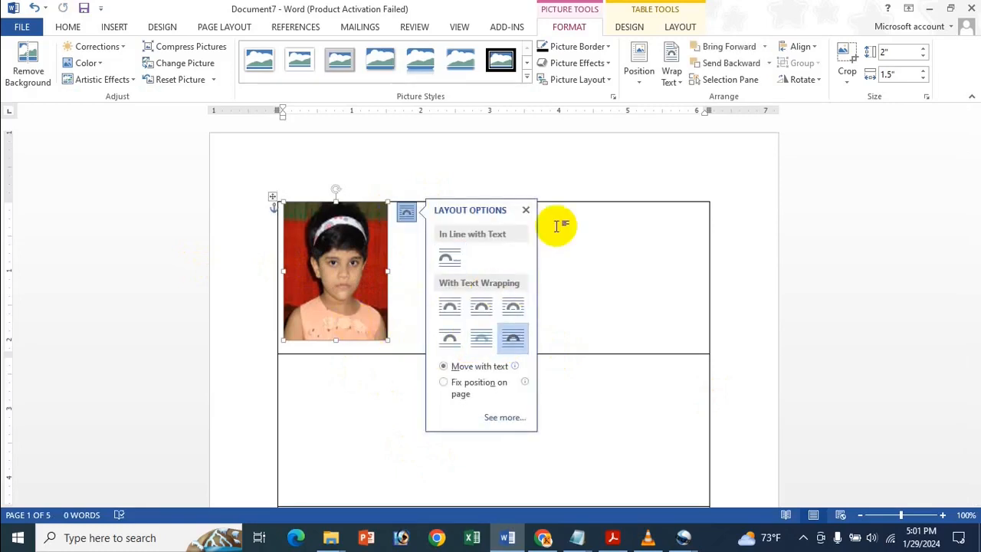
pyautogui.click(525, 210)
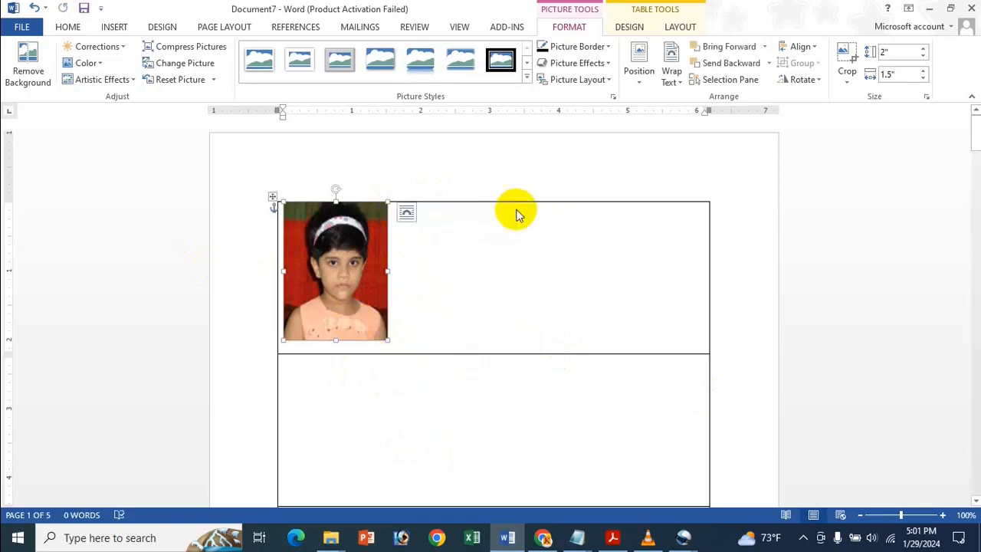
# - Give the portrait a black picture border with a 1 pt weight
pyautogui.click(640, 61)
pyautogui.click(587, 49)
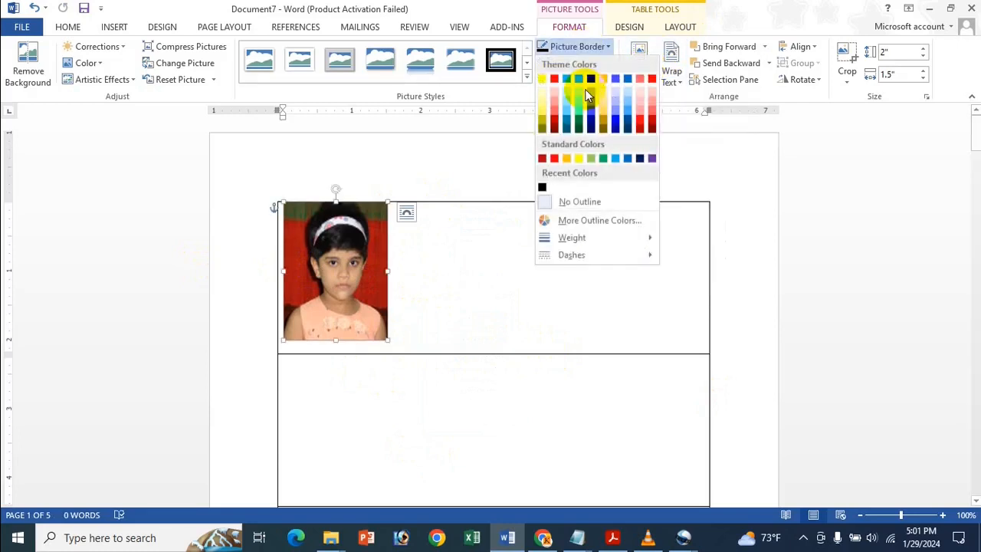
pyautogui.click(576, 49)
pyautogui.click(576, 49)
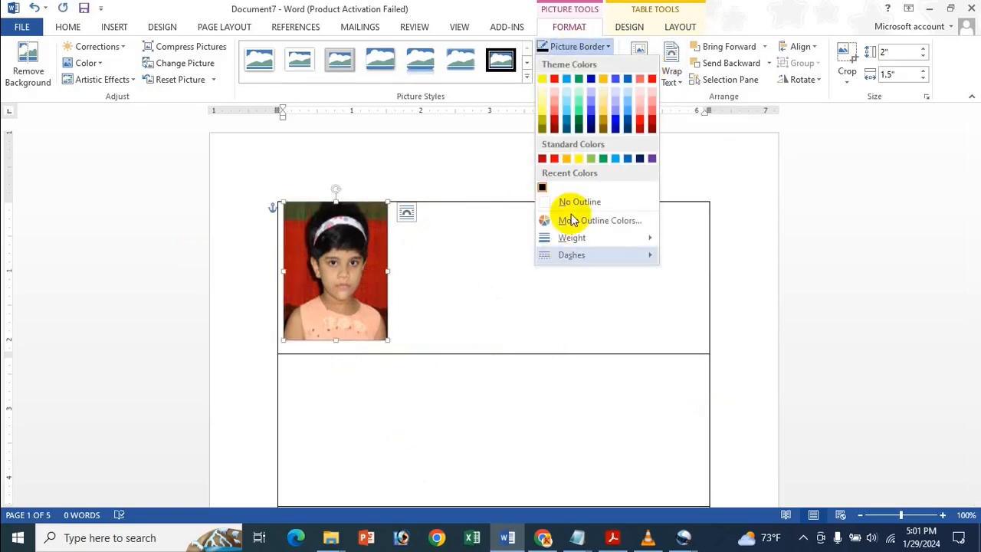
pyautogui.moveTo(581, 241)
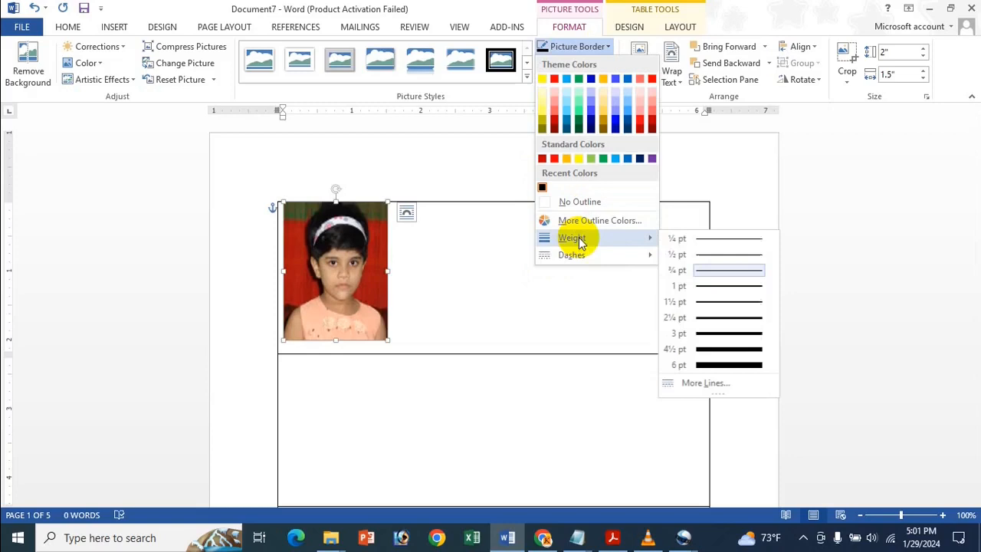
pyautogui.click(743, 290)
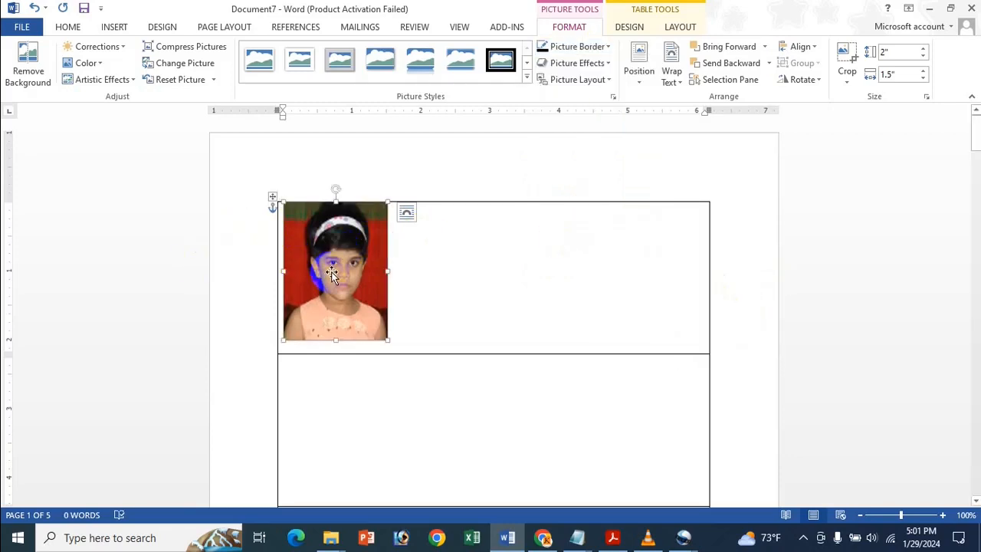
# - Copy the portrait three times across the first table row and nudge the last copy toward the row's right edge
pyautogui.moveTo(332, 273); pyautogui.dragTo(379, 273)
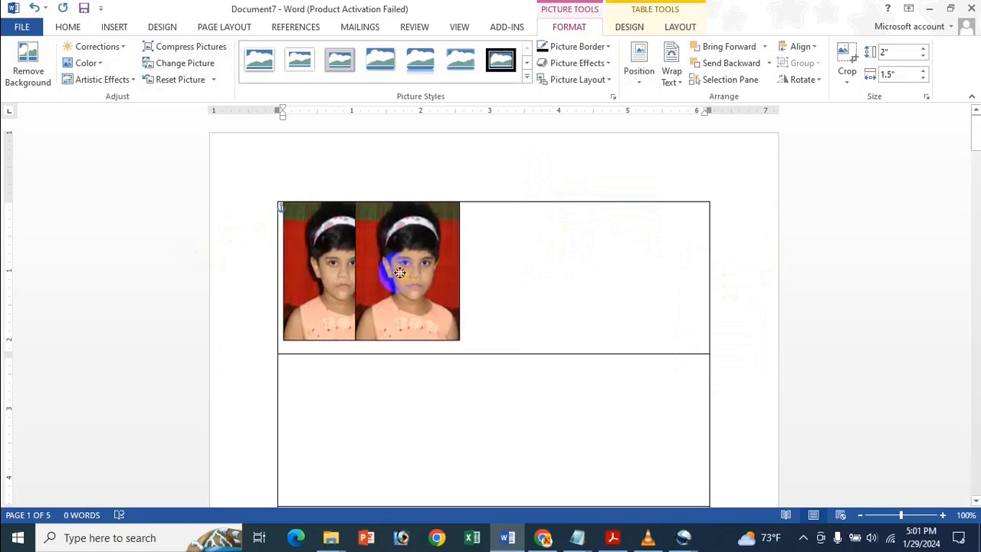
pyautogui.moveTo(400, 273); pyautogui.dragTo(635, 265)
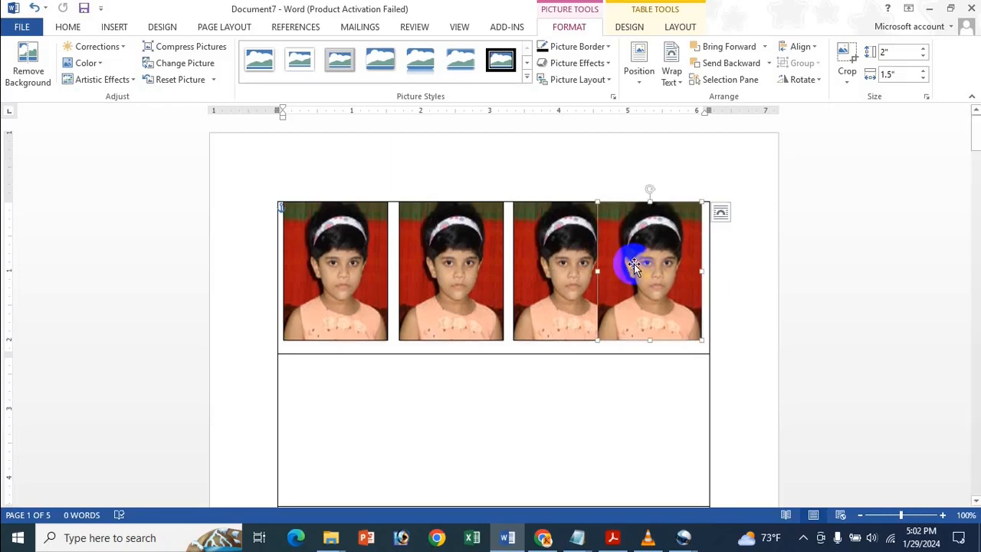
pyautogui.press('Right')
pyautogui.press('Right')
pyautogui.press('Right')
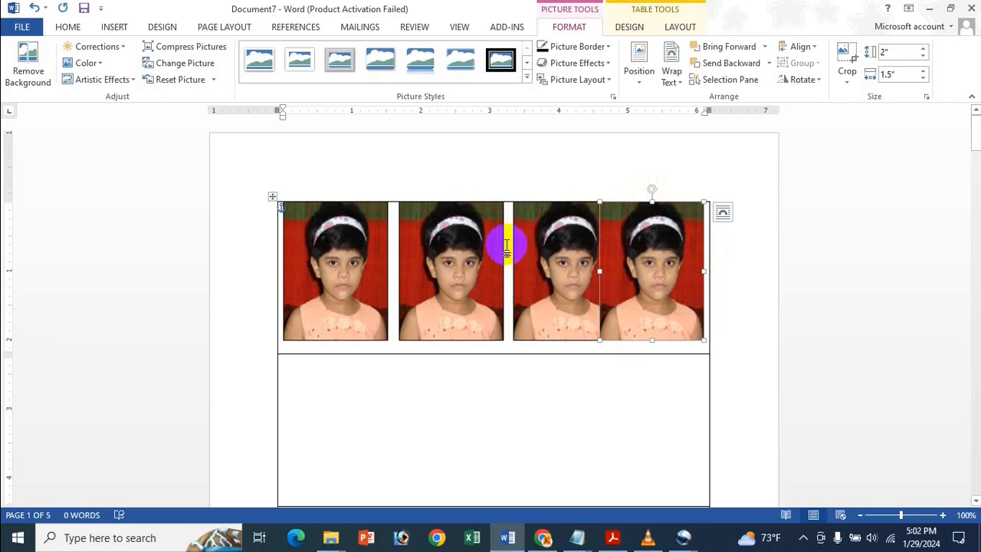
# - Select all four portraits in the first row and distribute them horizontally
pyautogui.keyDown('ctrl'); pyautogui.click(563, 255); pyautogui.keyUp('ctrl')
pyautogui.keyDown('ctrl'); pyautogui.click(452, 255); pyautogui.keyUp('ctrl')
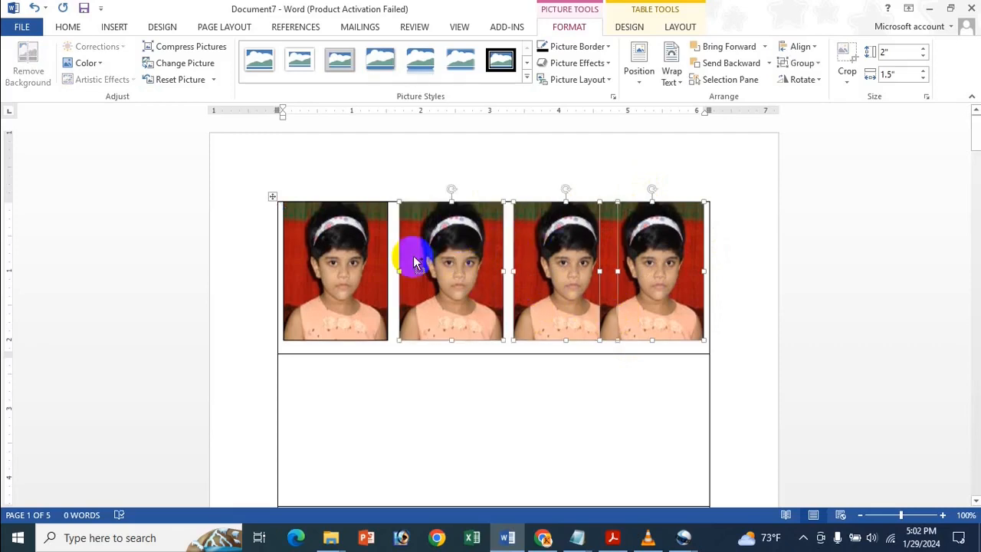
pyautogui.keyDown('ctrl'); pyautogui.click(318, 280); pyautogui.keyUp('ctrl')
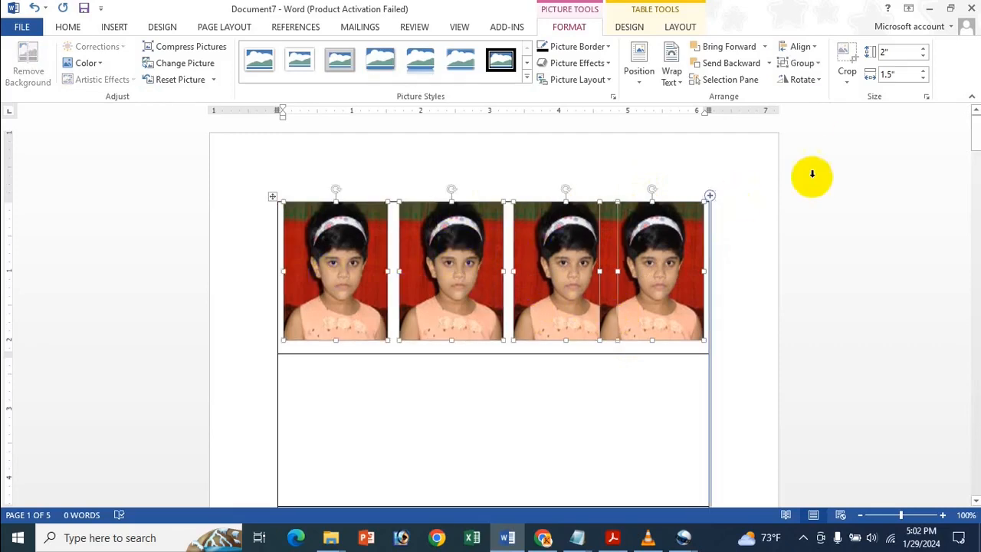
pyautogui.click(801, 47)
pyautogui.click(842, 171)
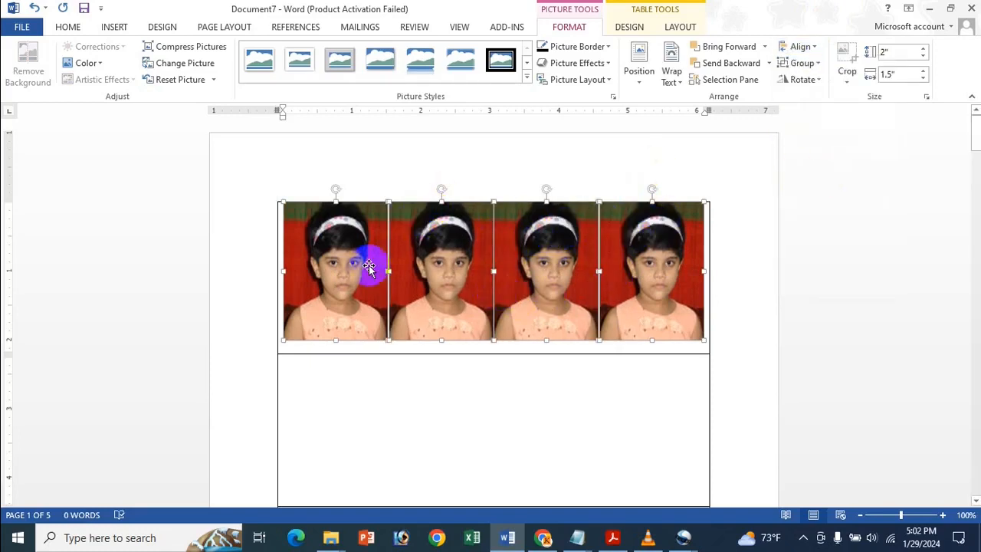
# - Replace the second portrait in the row with the picture "Paspod Image" from the Documents folder, working offline
pyautogui.click(357, 162)
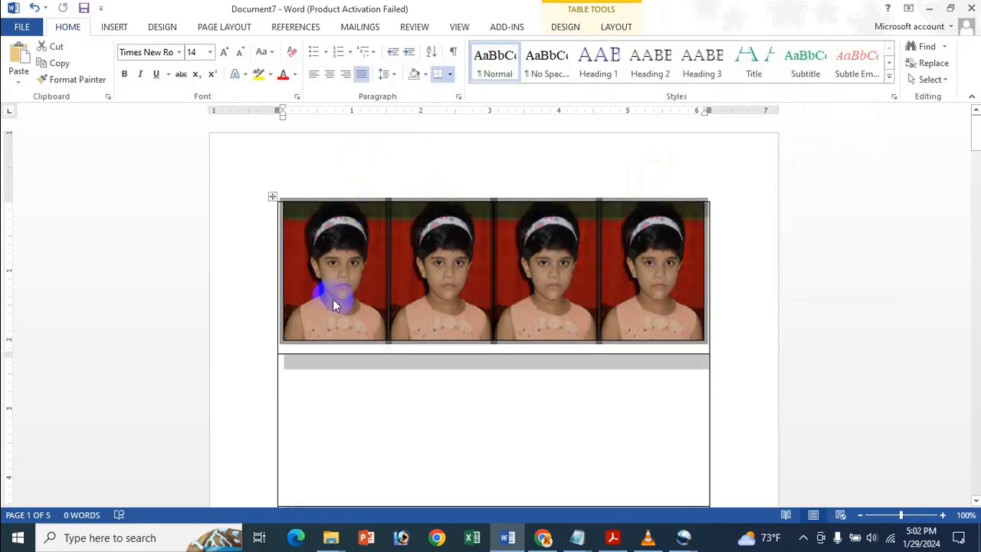
pyautogui.click(333, 299)
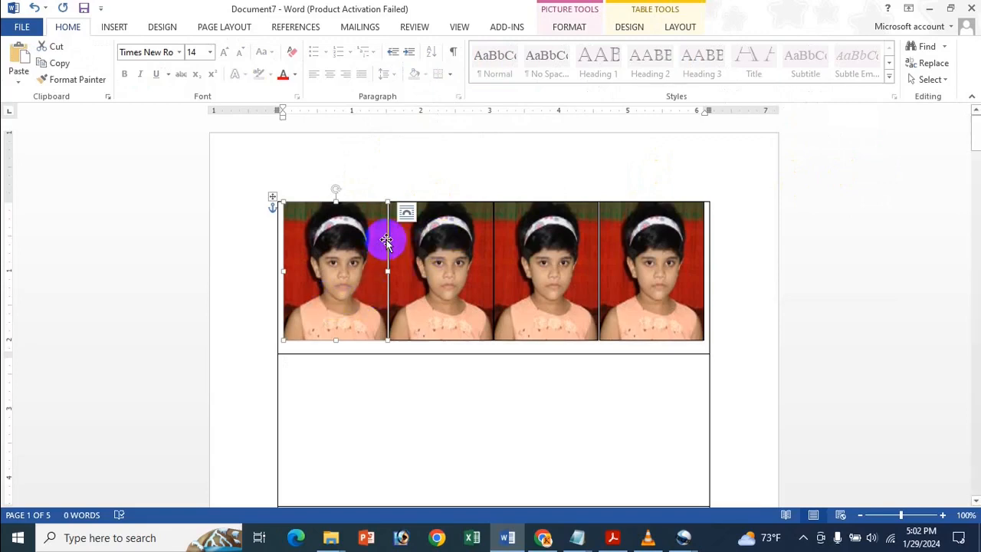
pyautogui.click(427, 248)
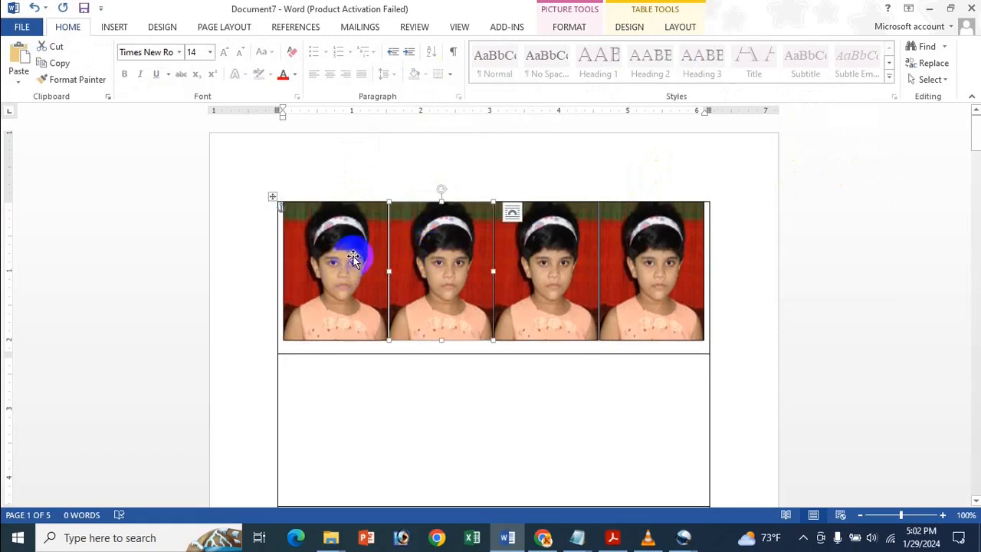
pyautogui.click(586, 31)
pyautogui.click(188, 63)
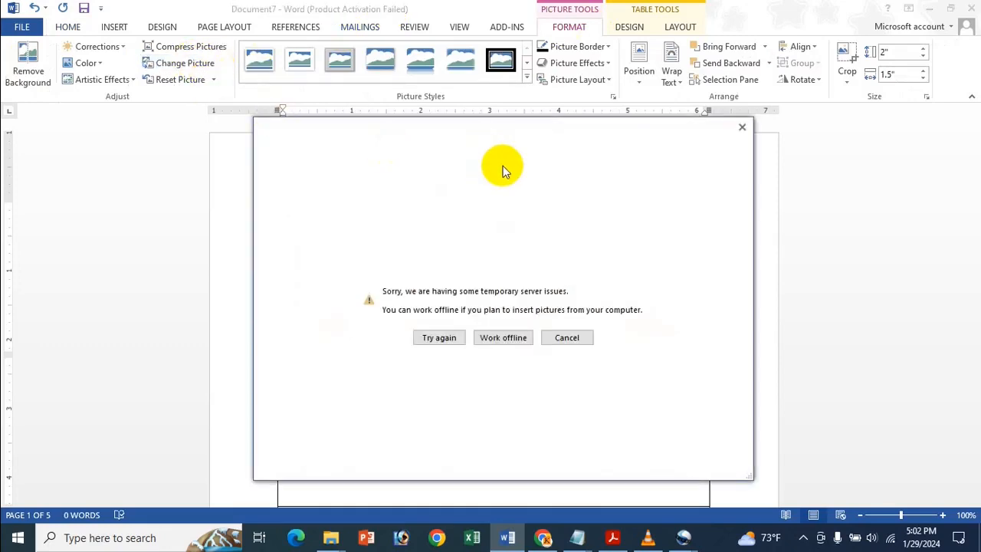
pyautogui.click(742, 126)
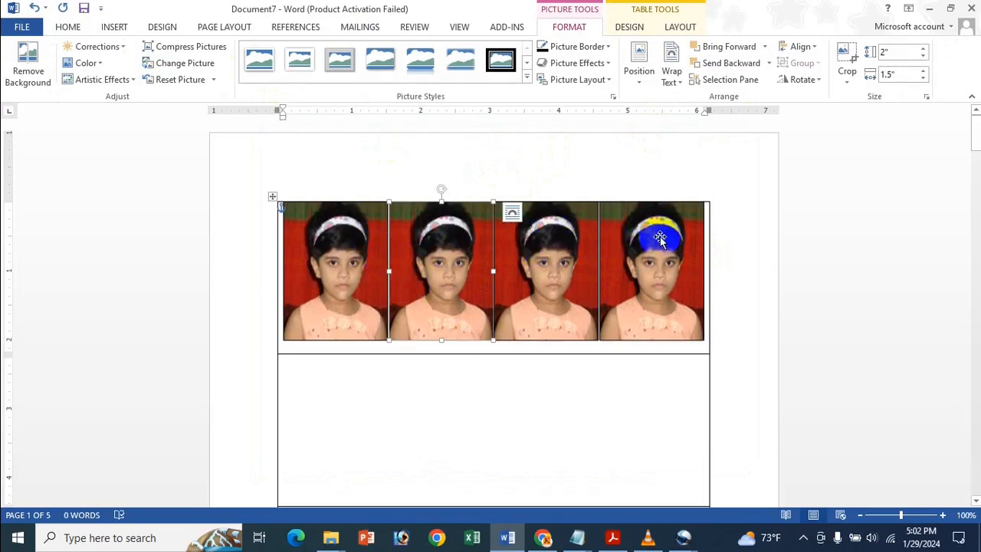
pyautogui.click(178, 64)
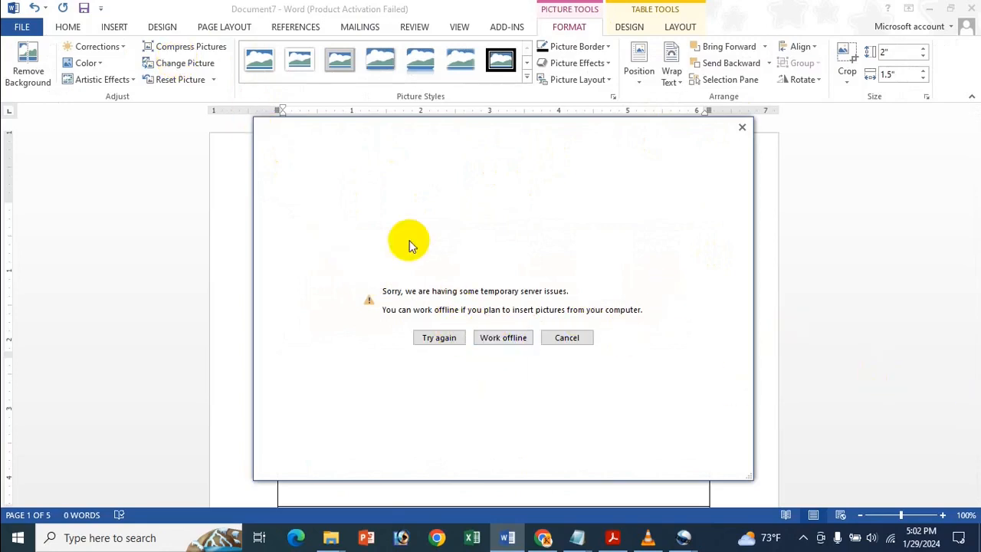
pyautogui.click(503, 339)
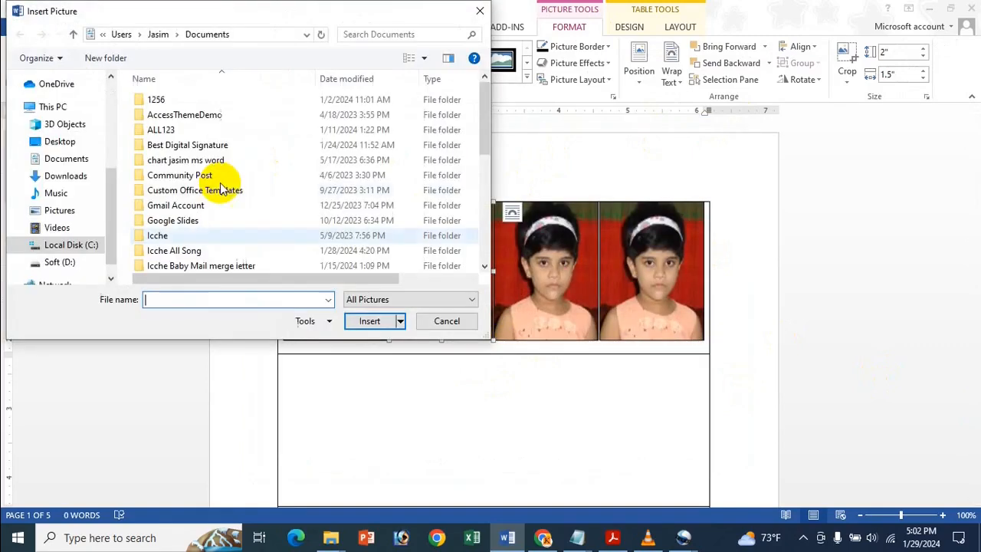
pyautogui.click(84, 164)
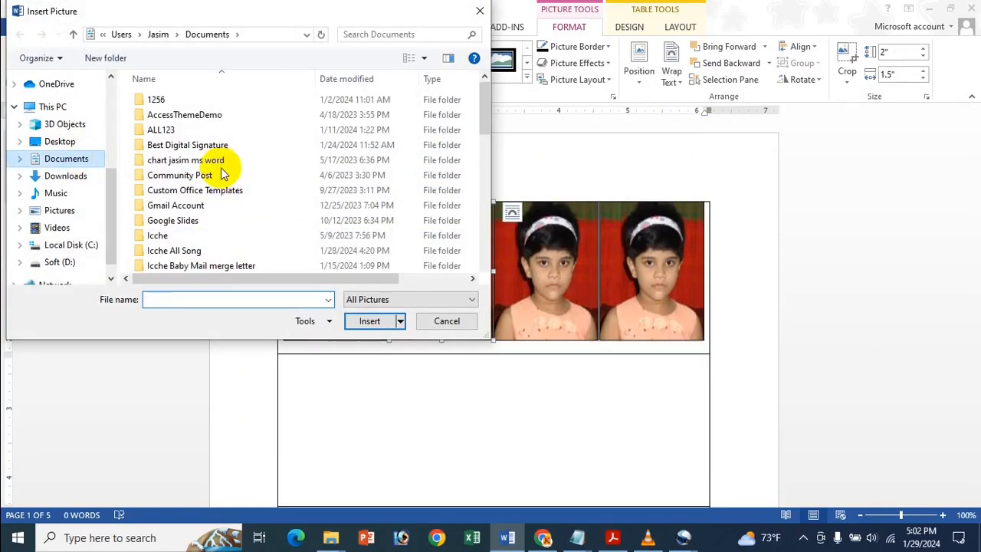
pyautogui.scroll(-6, 241, 175)
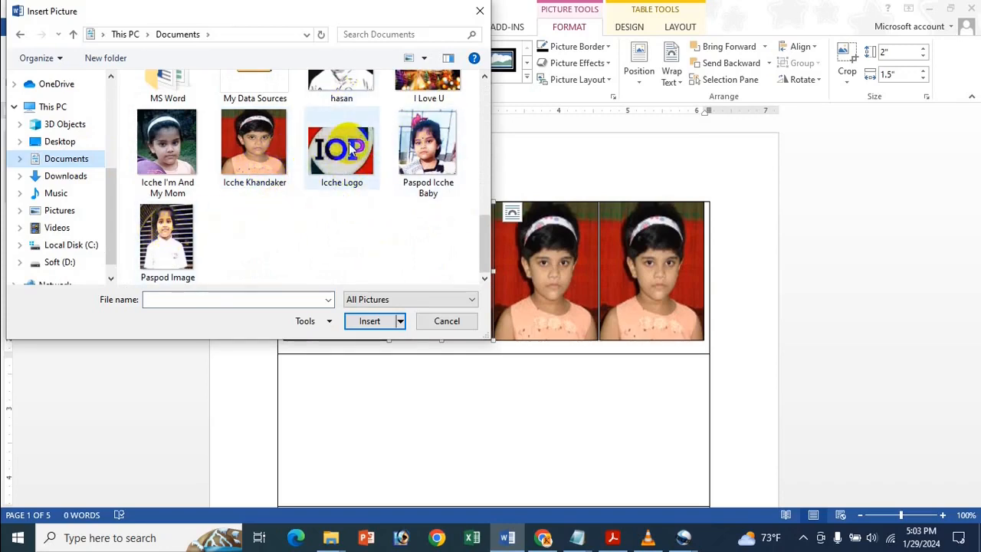
pyautogui.click(168, 238)
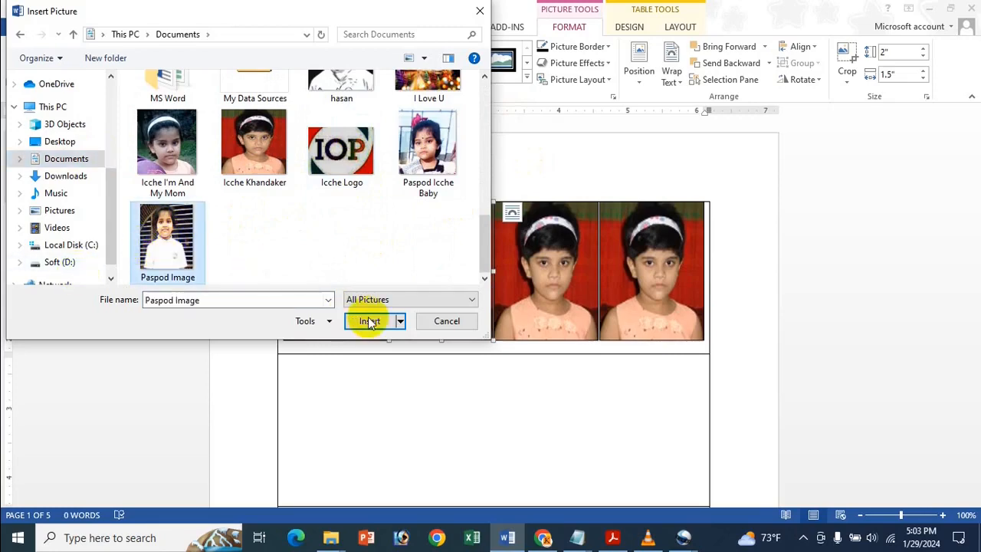
pyautogui.click(372, 321)
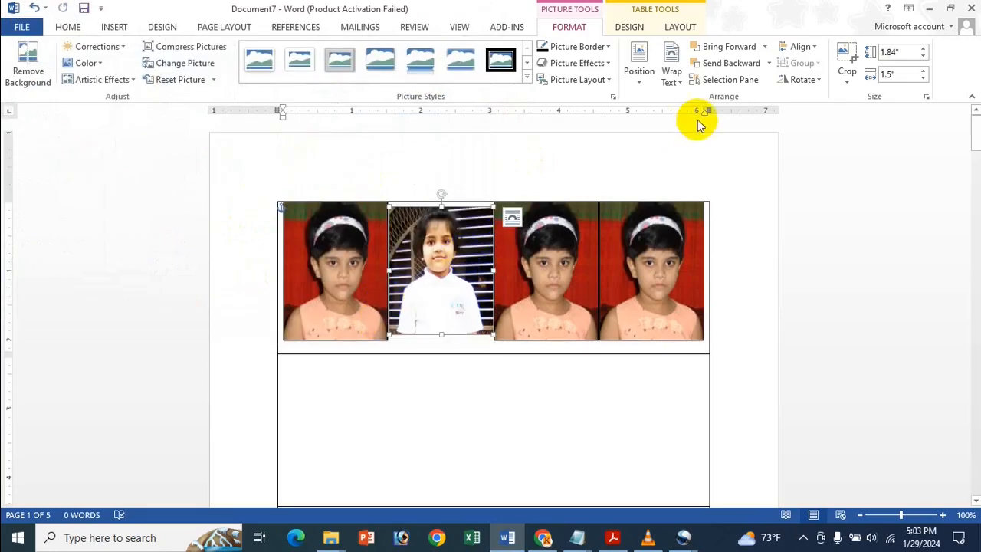
# - Set the replaced second photo's absolute height to 2" and width to 1.5" in its size settings
pyautogui.click(914, 51)
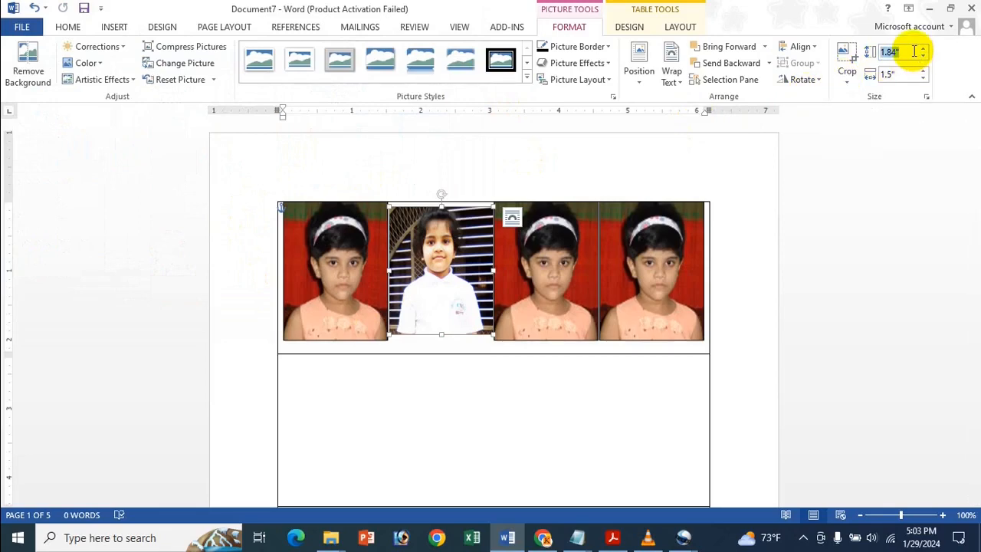
pyautogui.click(926, 96)
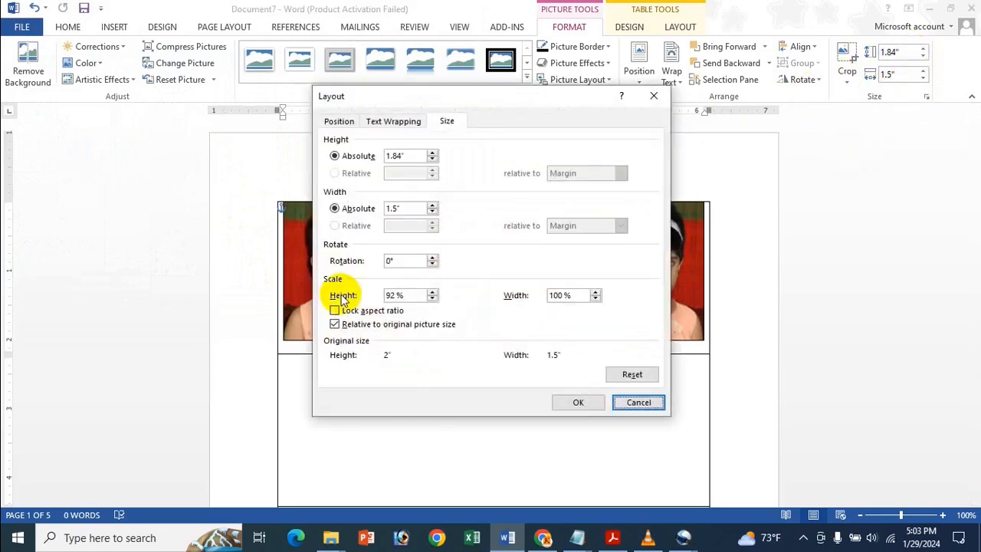
pyautogui.moveTo(407, 155); pyautogui.dragTo(377, 157)
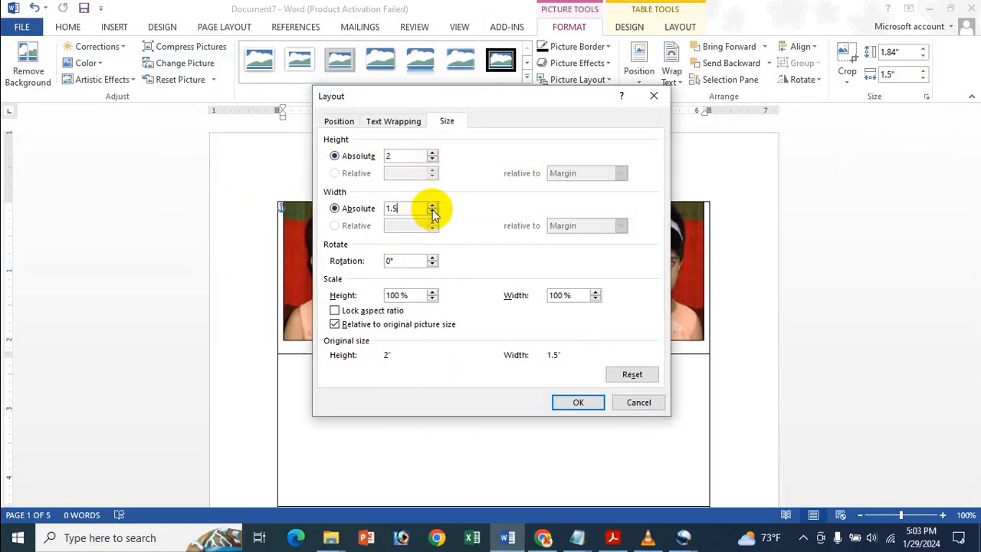
pyautogui.click(575, 403)
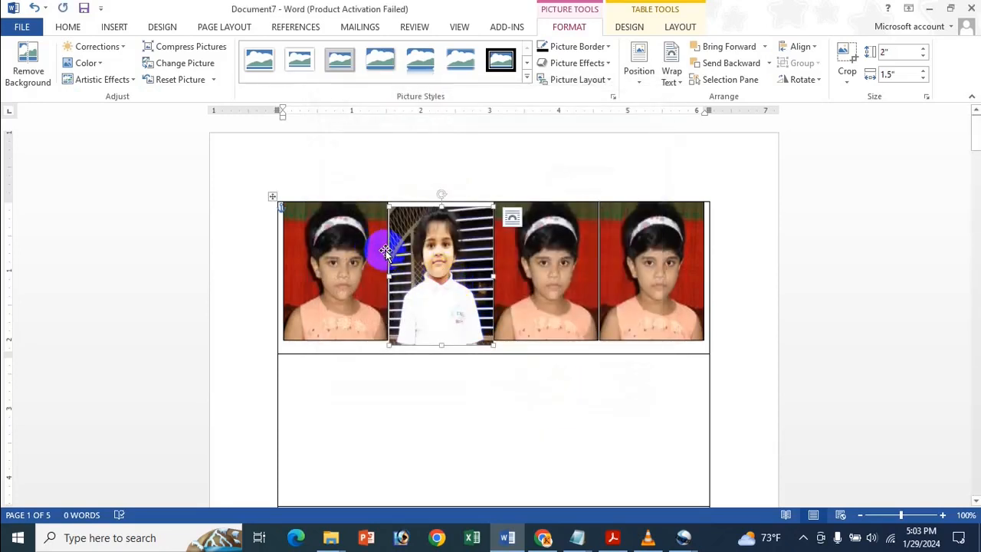